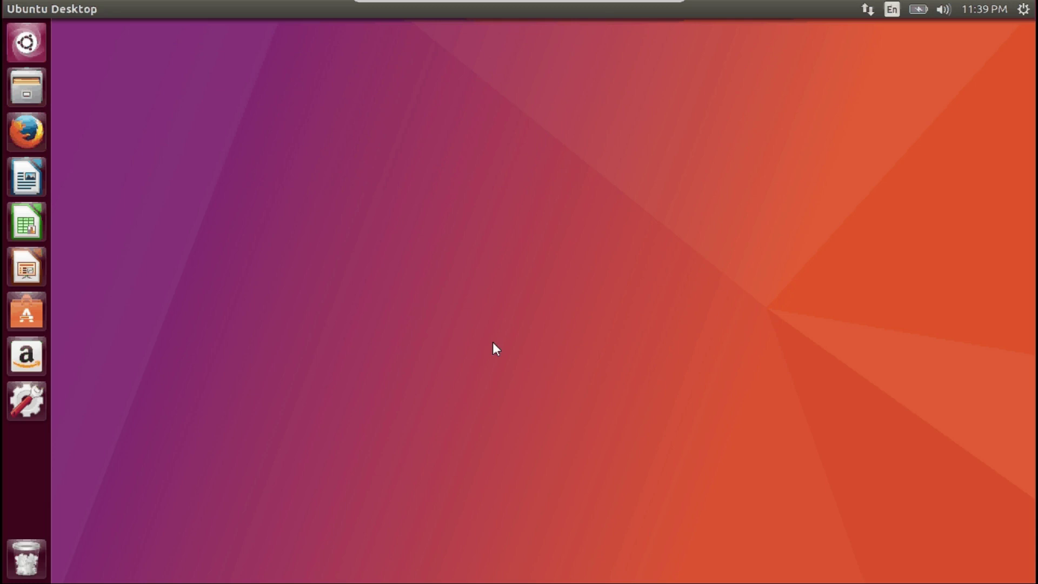
# Open a blank document in LibreOffice Writer and look through the list of installed fonts for Tahoma
pyautogui.click(32, 171)
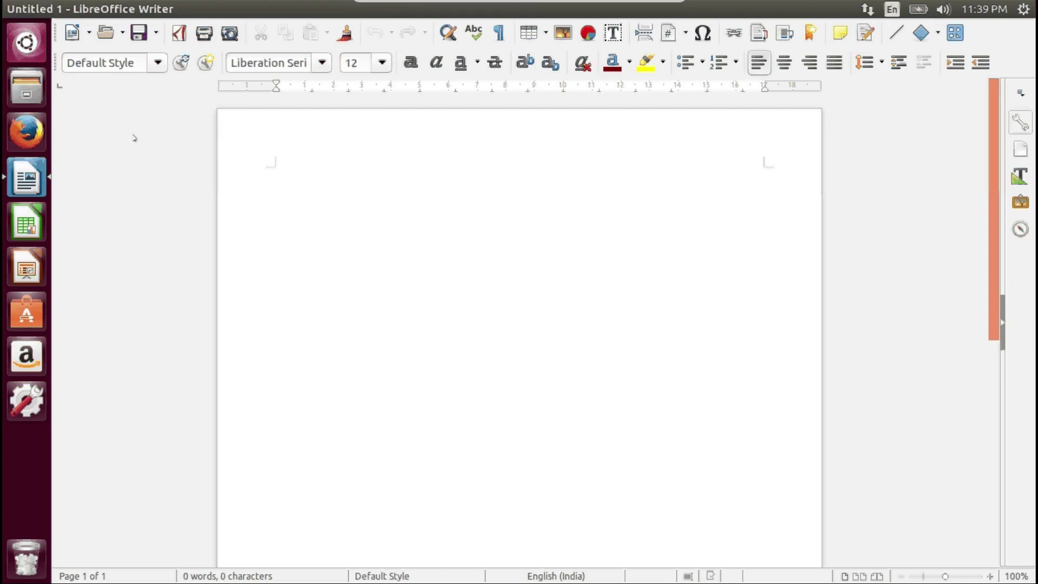
pyautogui.click(322, 62)
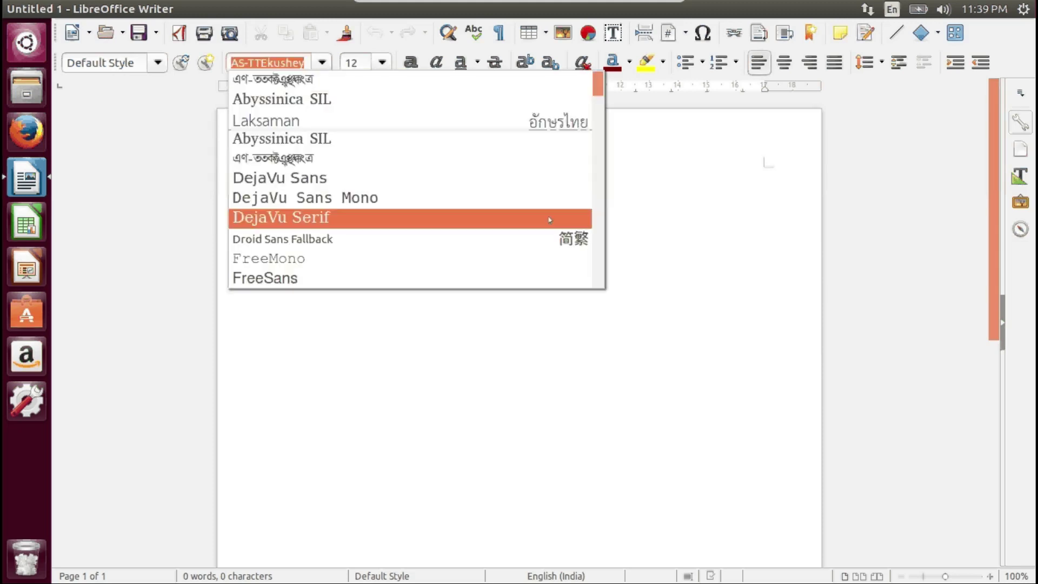
pyautogui.scroll(-8, 600, 191)
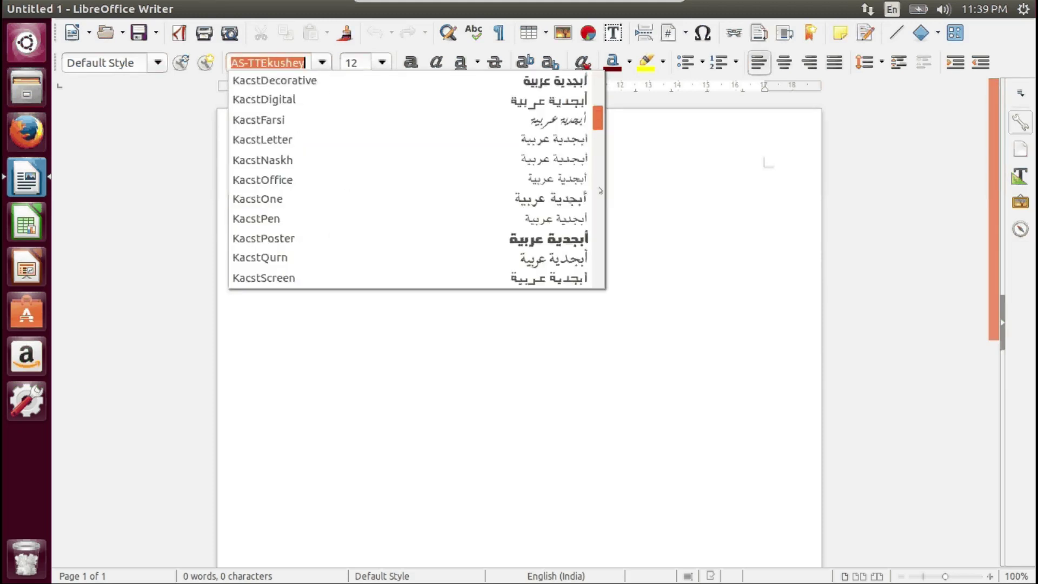
pyautogui.scroll(-5, 604, 218)
pyautogui.press('Escape')
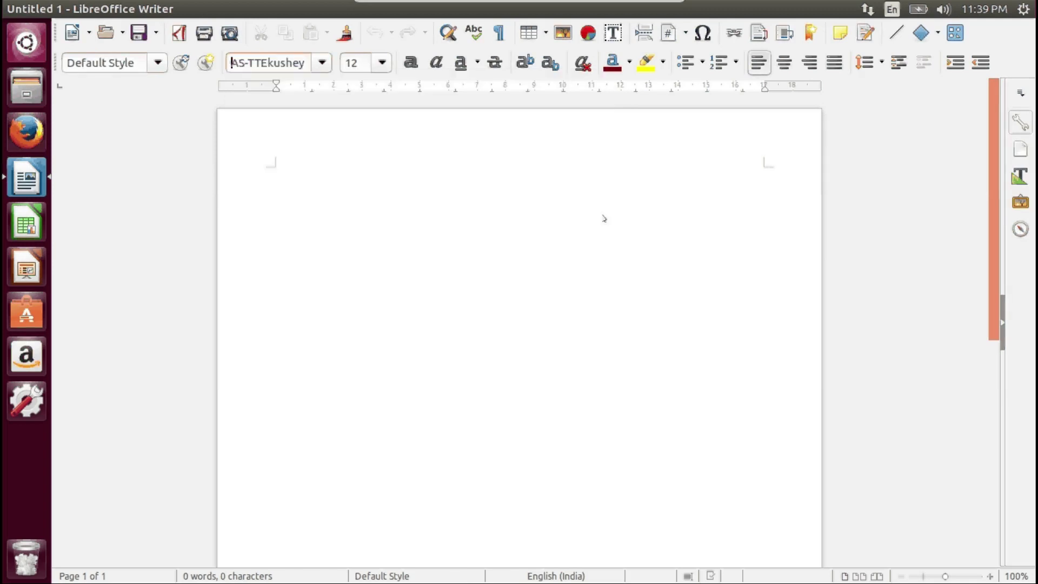
# Clear the font name field and enter "Ta" to check for a matching Tahoma font
pyautogui.click(284, 61)
pyautogui.press('BackSpace')
pyautogui.press('BackSpace')
pyautogui.press('BackSpace')
pyautogui.press('BackSpace')
pyautogui.press('BackSpace')
pyautogui.press('BackSpace')
pyautogui.press('BackSpace')
pyautogui.press('BackSpace')
pyautogui.press('Delete')
pyautogui.press('Delete')
pyautogui.press('Delete')
pyautogui.press('Delete')
pyautogui.write('TakaoPGothic')
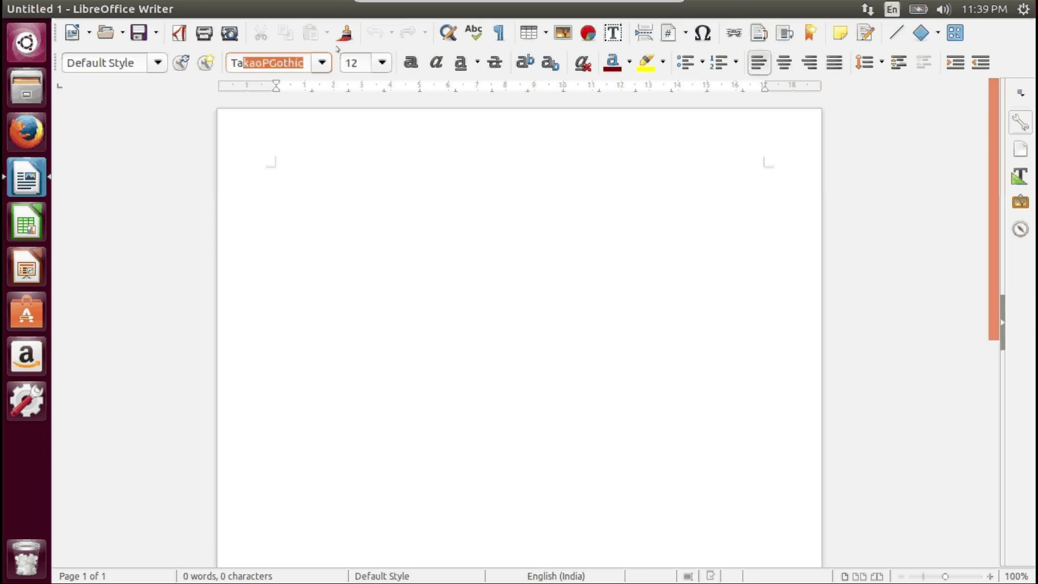
# Review the list of available fonts once more and close LibreOffice Writer
pyautogui.click(322, 63)
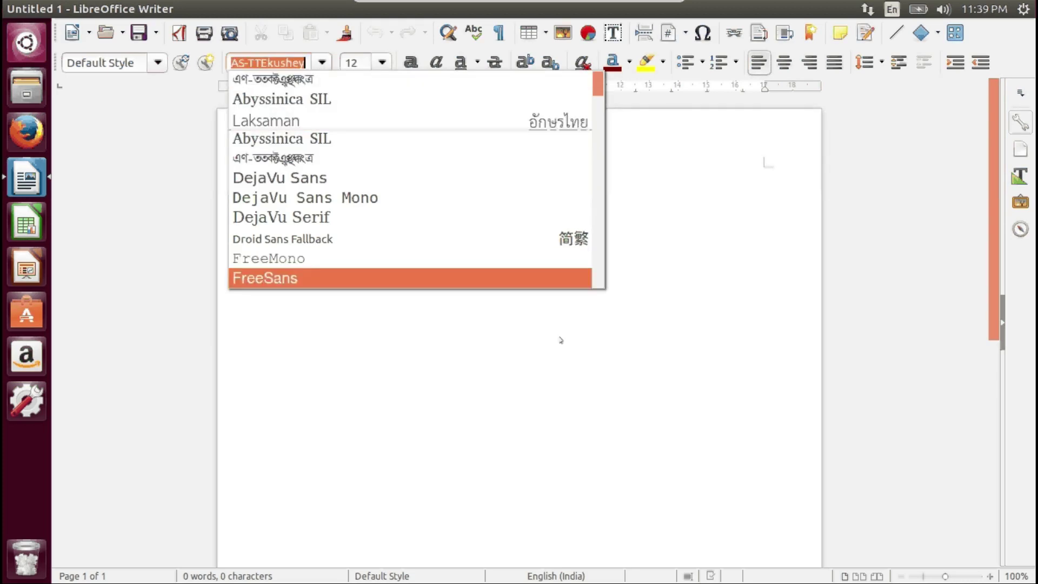
pyautogui.press('Escape')
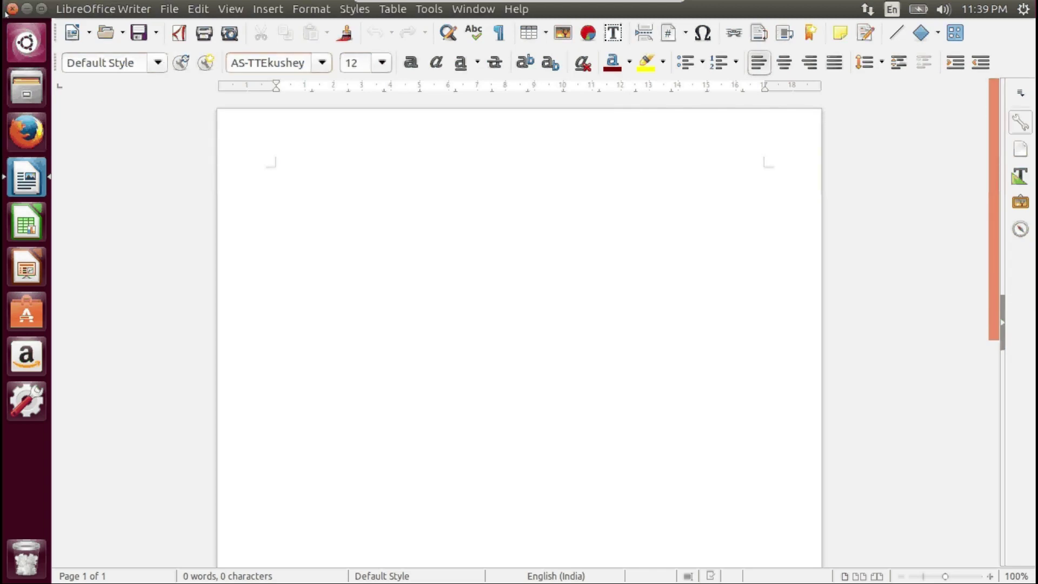
pyautogui.click(10, 9)
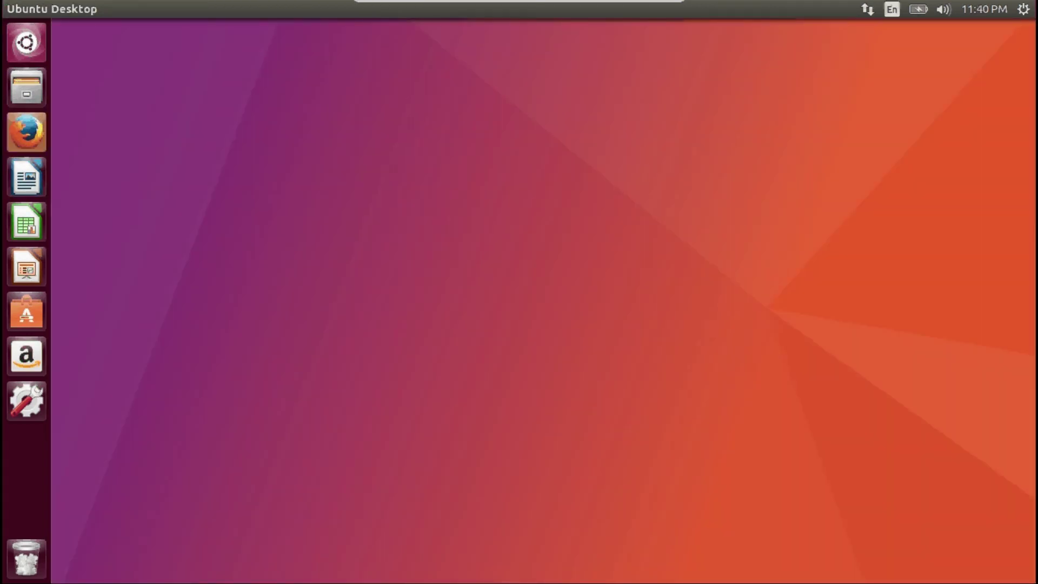
# Switch to Firefox, search Google for "tahoma" and open the Tahoma Font Free Download result on freefontsfamily.com
pyautogui.press('super+2')
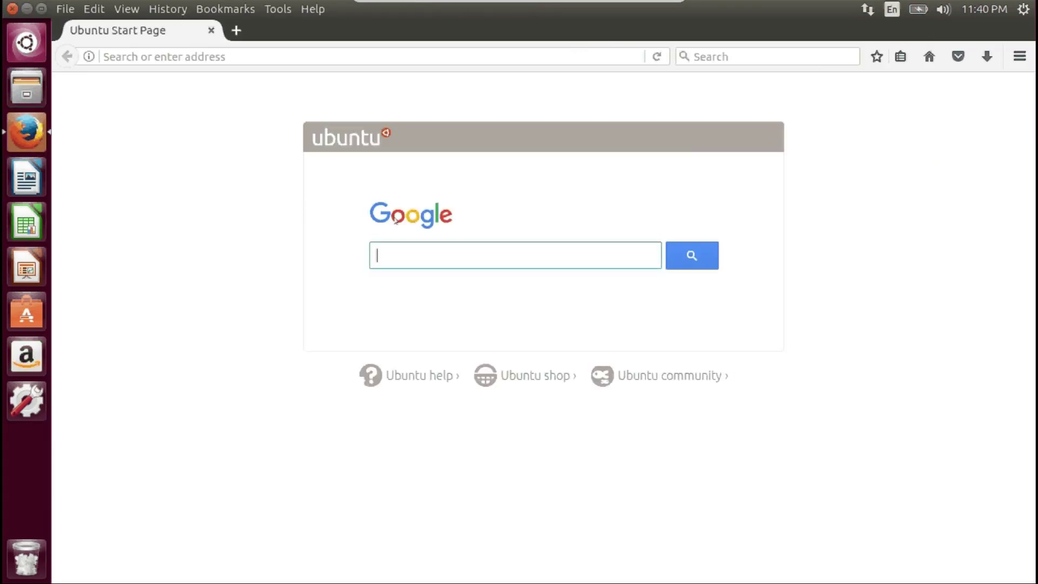
pyautogui.click(416, 248)
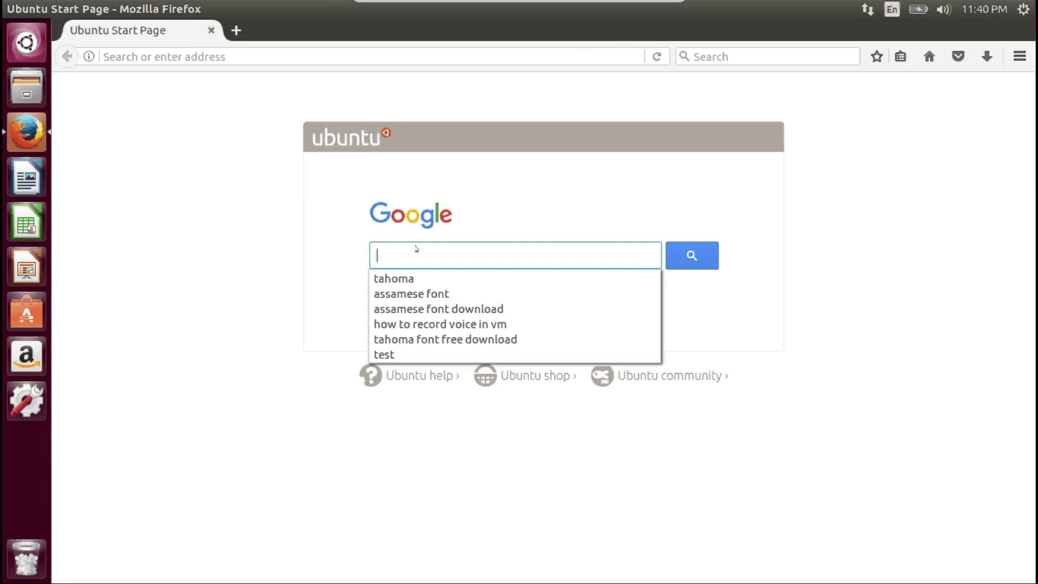
pyautogui.click(516, 281)
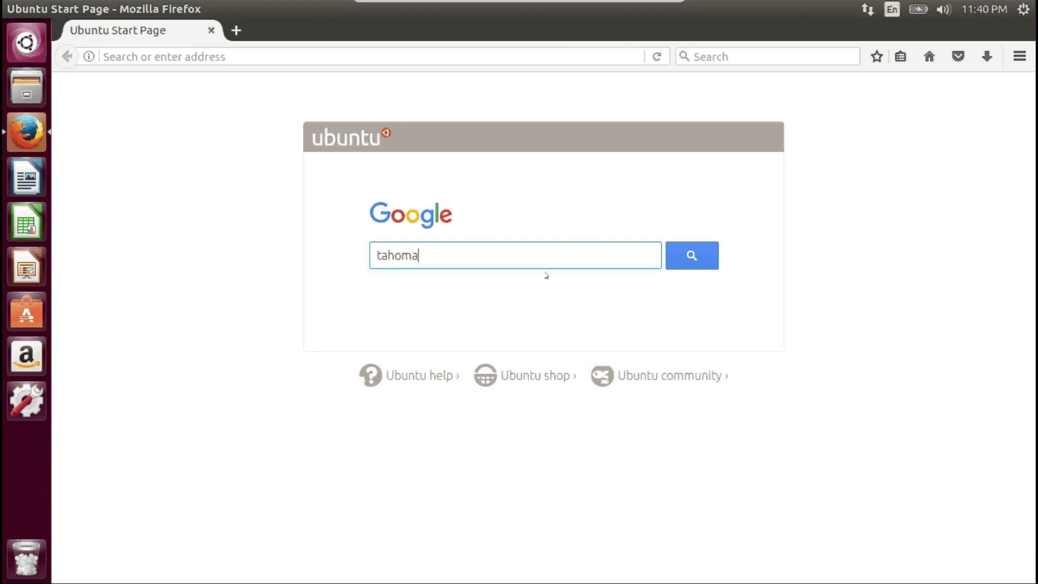
pyautogui.click(691, 255)
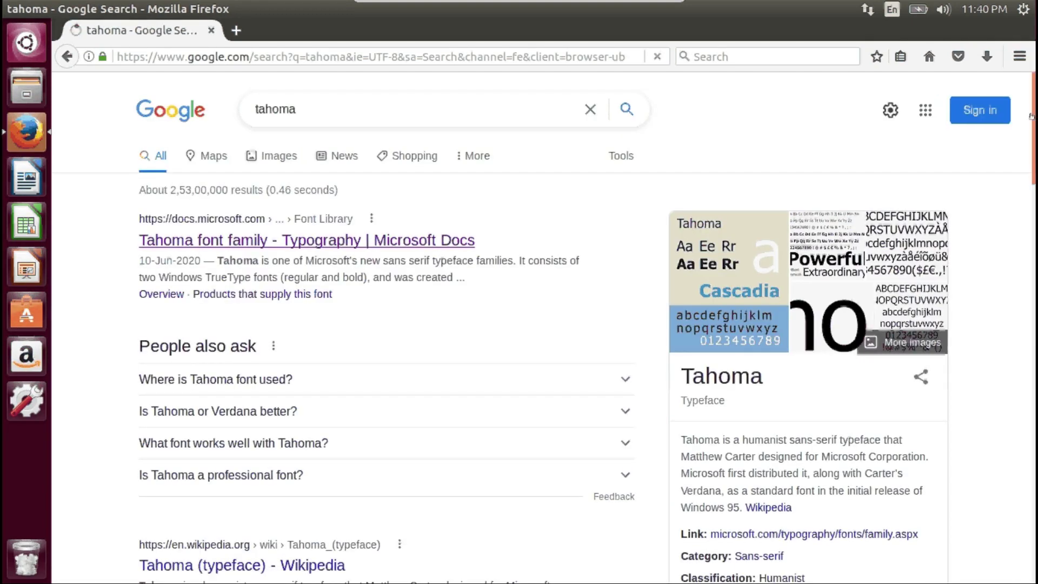
pyautogui.scroll(-4, 1033, 169)
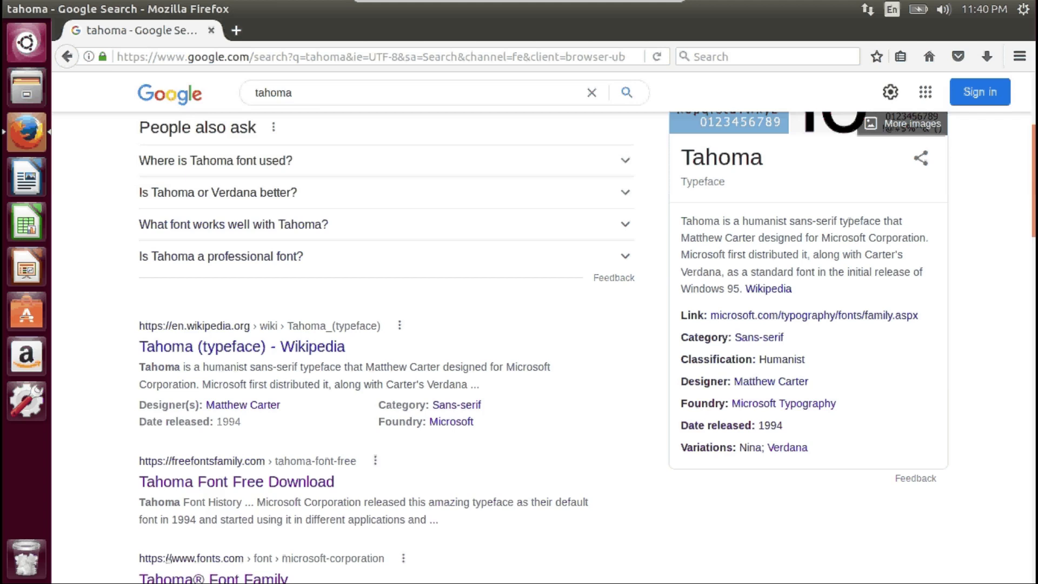
pyautogui.click(235, 474)
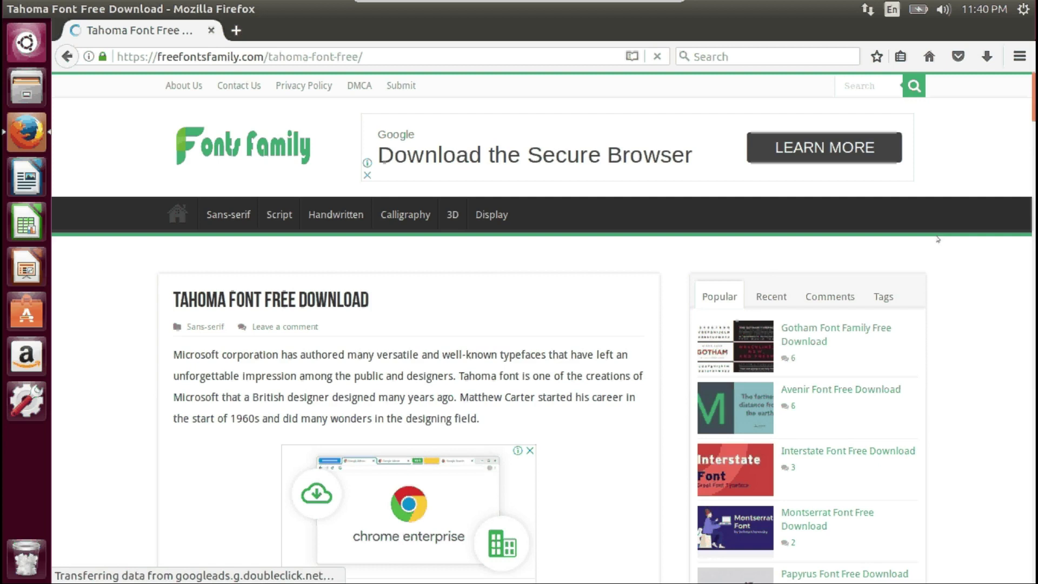
# Download the free Tahoma font from the page, dismiss the advert and save the Tahoma-Font.zip archive
pyautogui.scroll(-15, 937, 239)
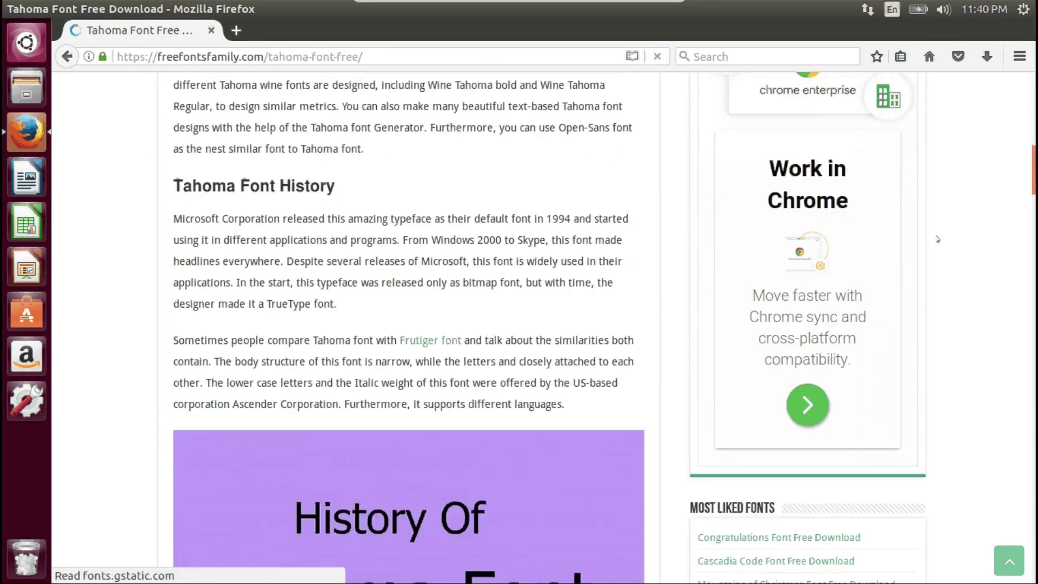
pyautogui.scroll(-4, 938, 238)
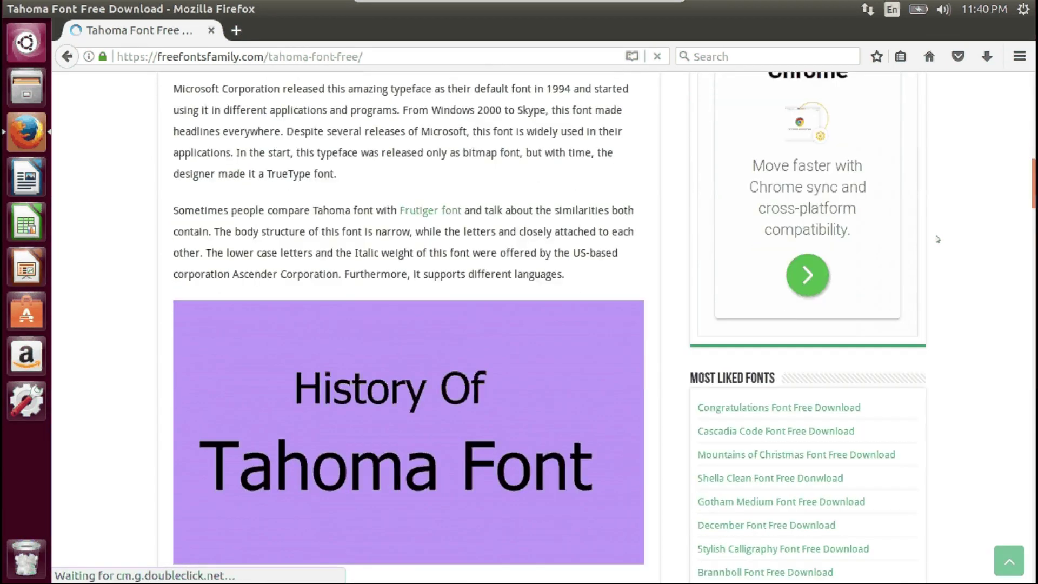
pyautogui.scroll(-8, 937, 239)
pyautogui.scroll(-7, 937, 239)
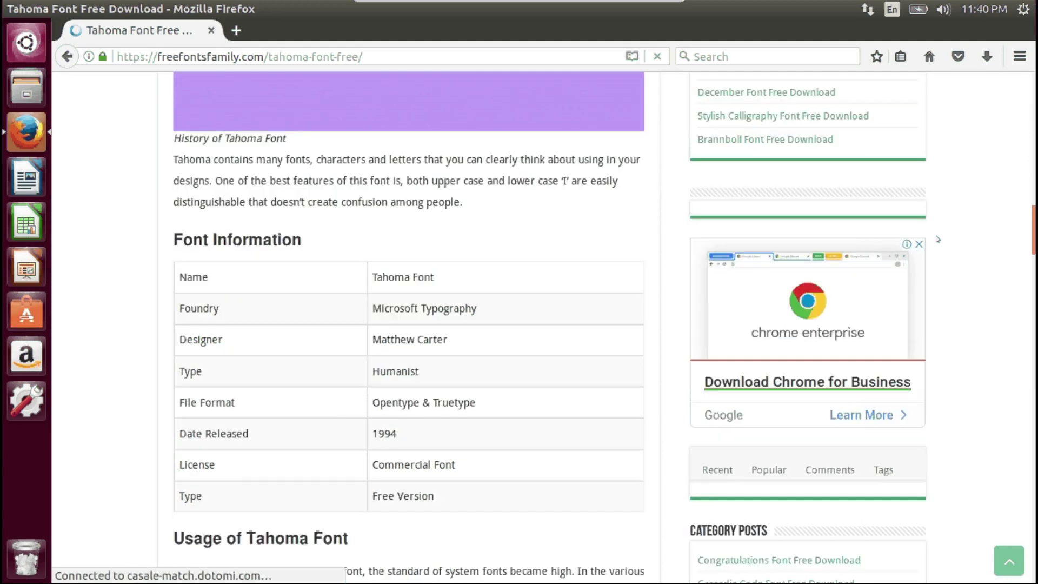
pyautogui.scroll(-1, 937, 239)
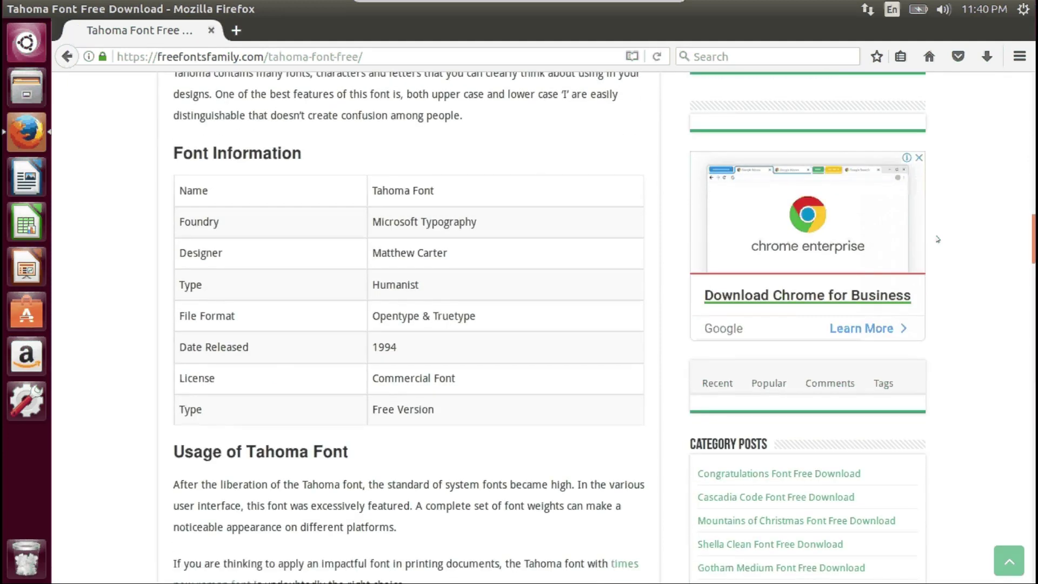
pyautogui.scroll(-3, 937, 238)
pyautogui.scroll(-3, 938, 239)
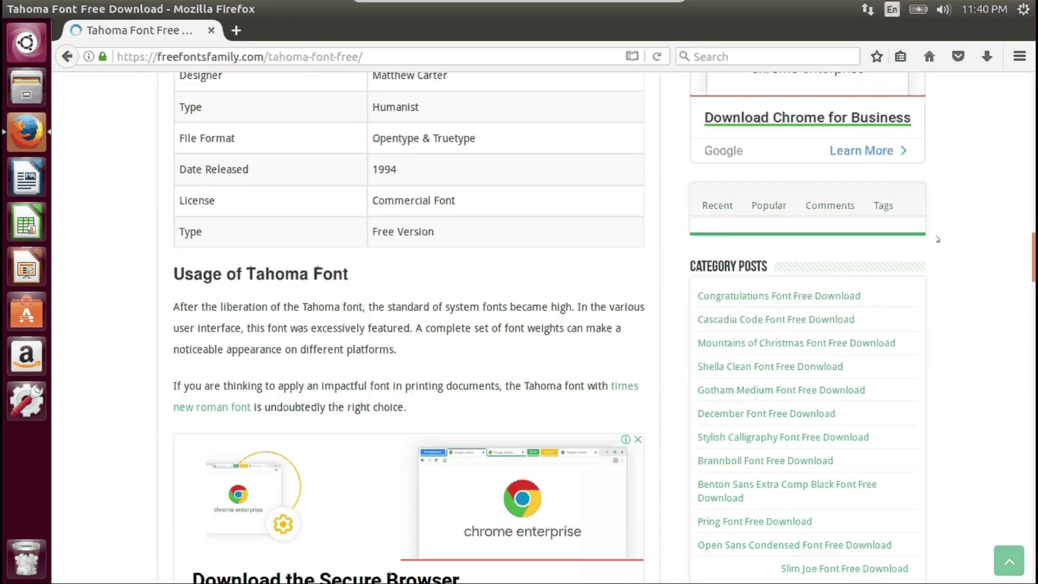
pyautogui.scroll(-4, 938, 239)
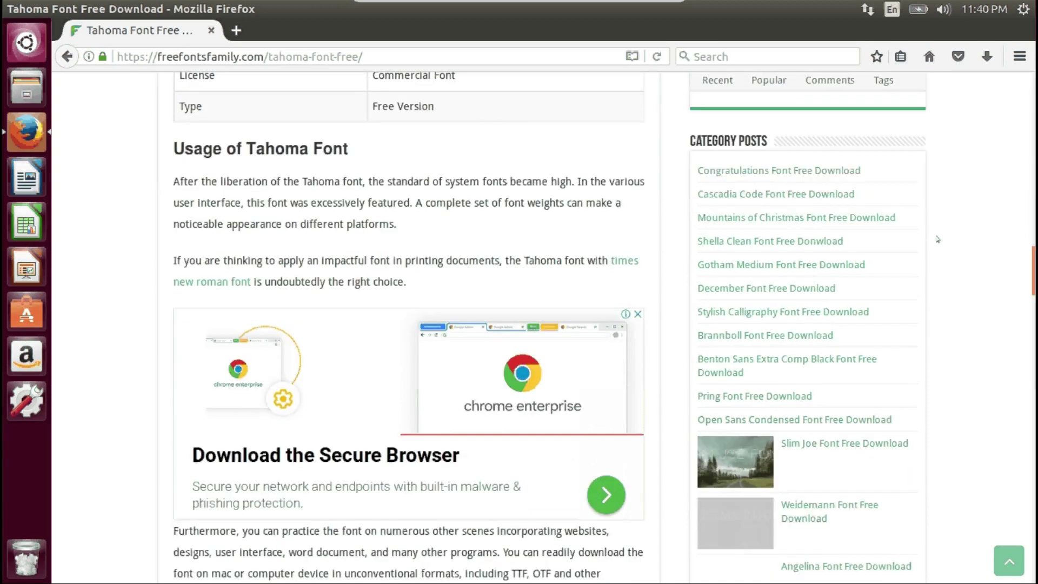
pyautogui.scroll(-11, 937, 239)
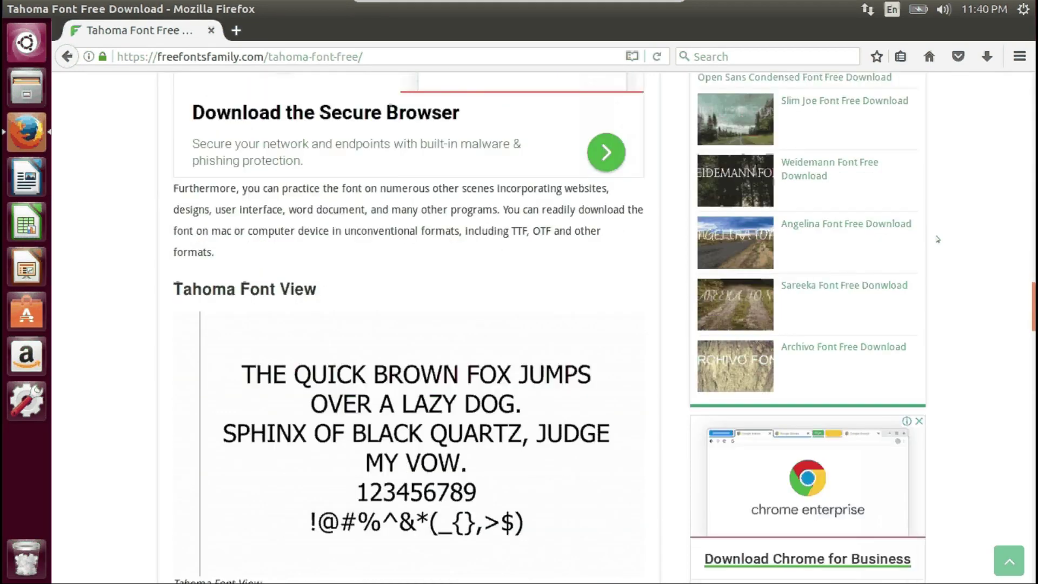
pyautogui.scroll(-9, 937, 239)
pyautogui.scroll(-4, 937, 239)
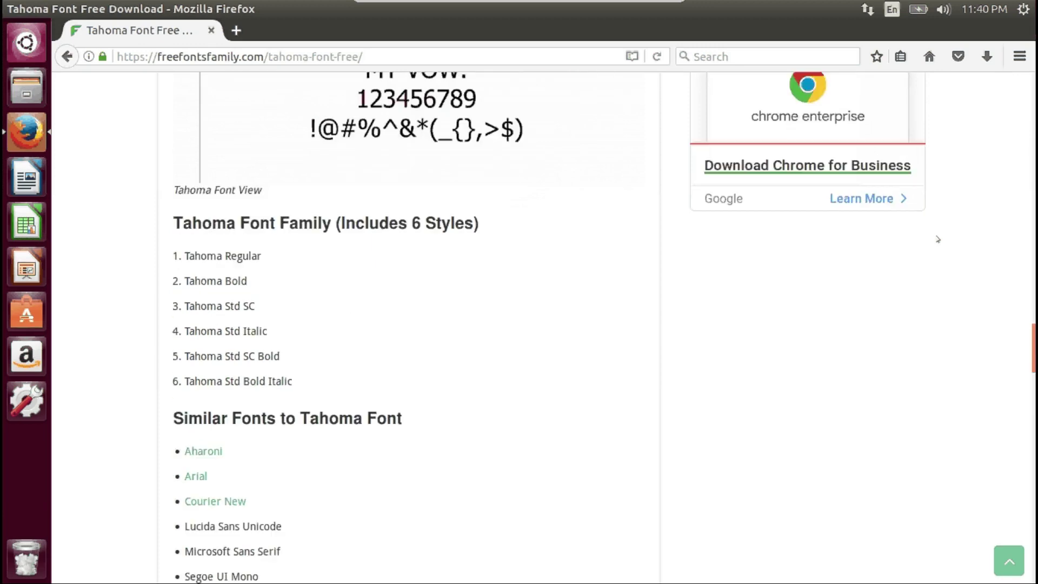
pyautogui.scroll(-11, 938, 239)
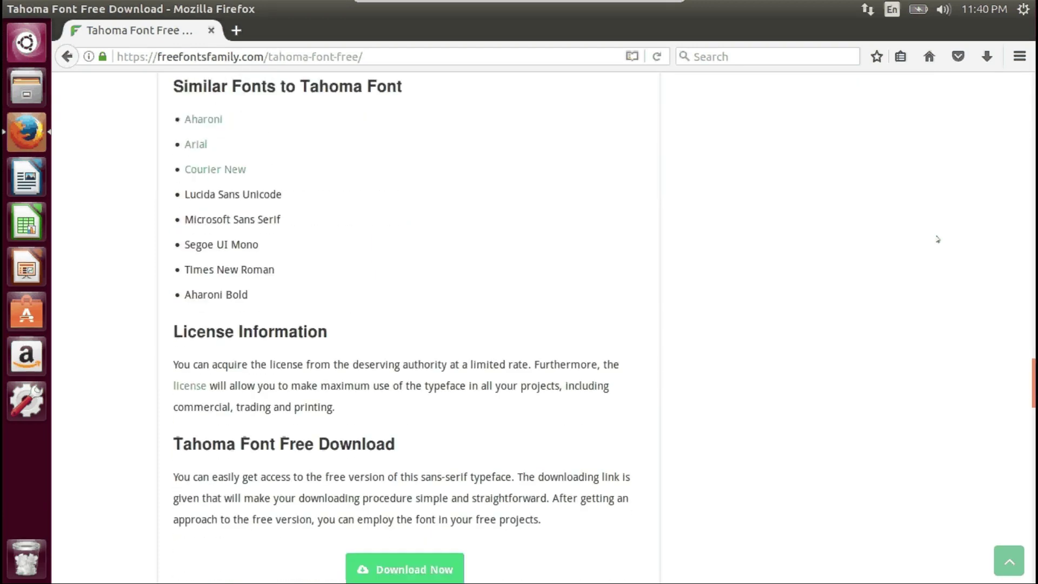
pyautogui.scroll(-7, 937, 238)
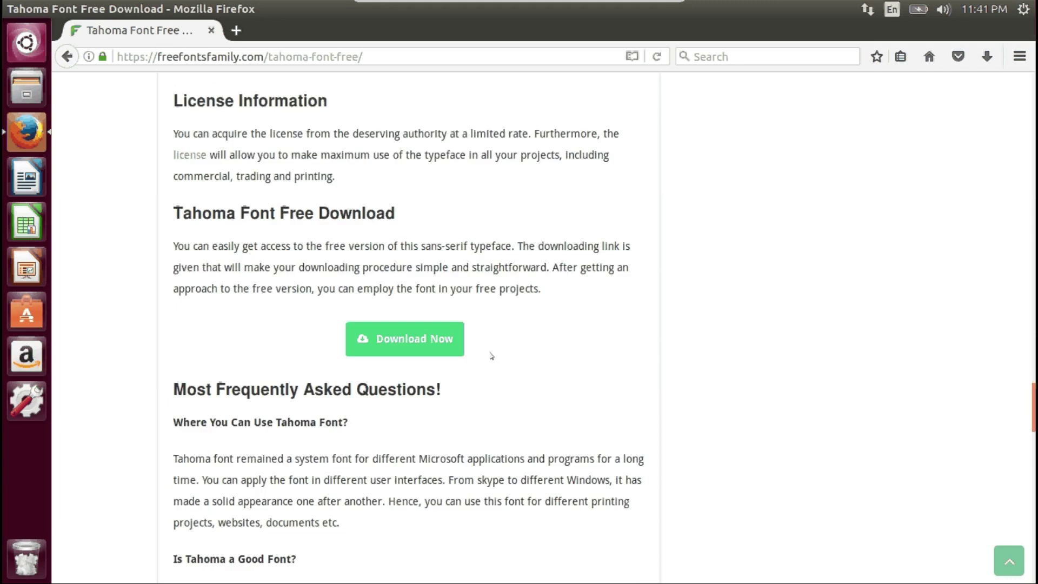
pyautogui.click(377, 342)
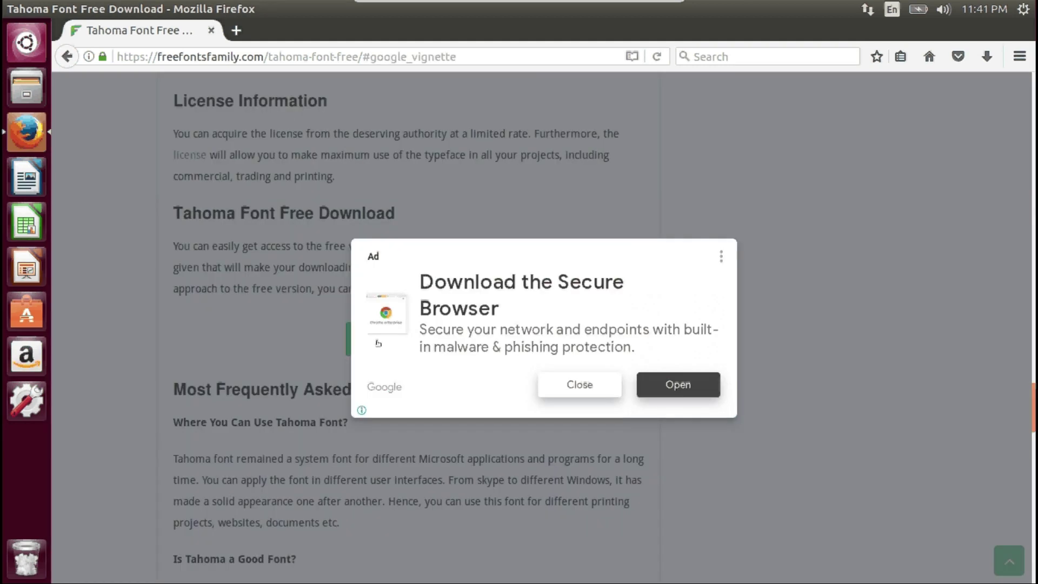
pyautogui.click(591, 385)
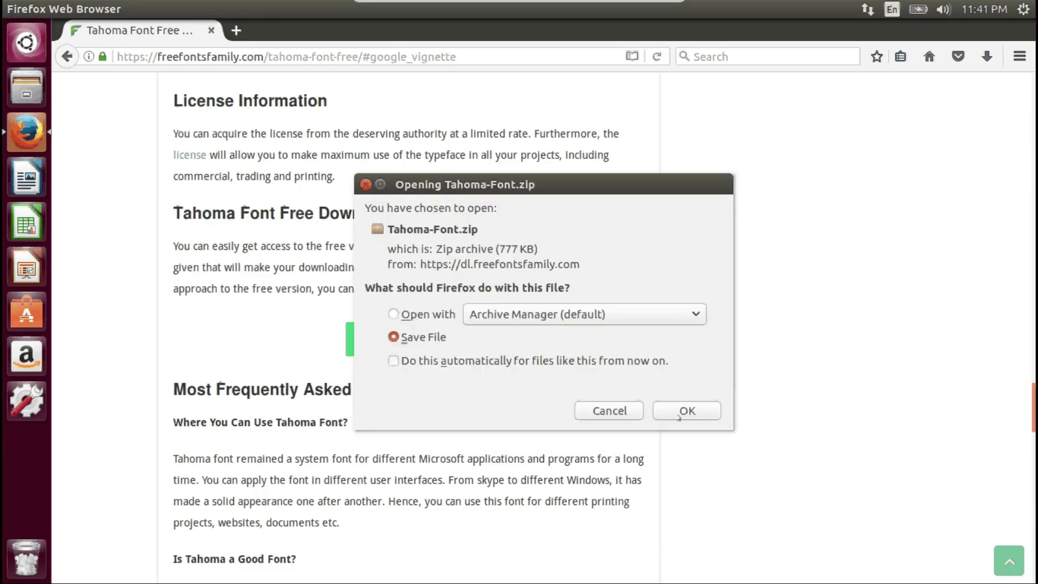
pyautogui.click(679, 414)
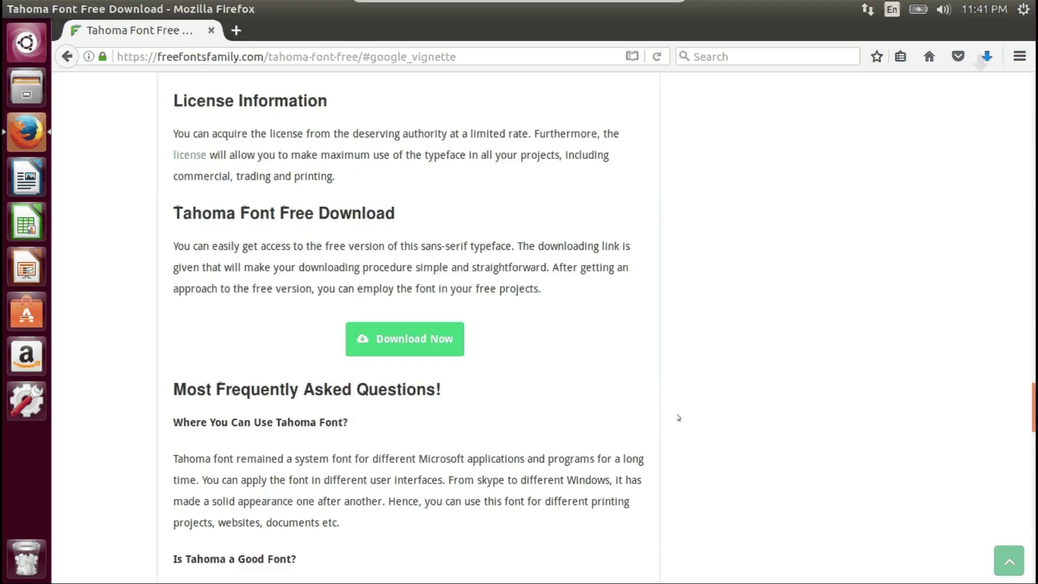
# Show the downloaded Tahoma-Font(1).zip in its containing folder from the browser's download list
pyautogui.click(989, 57)
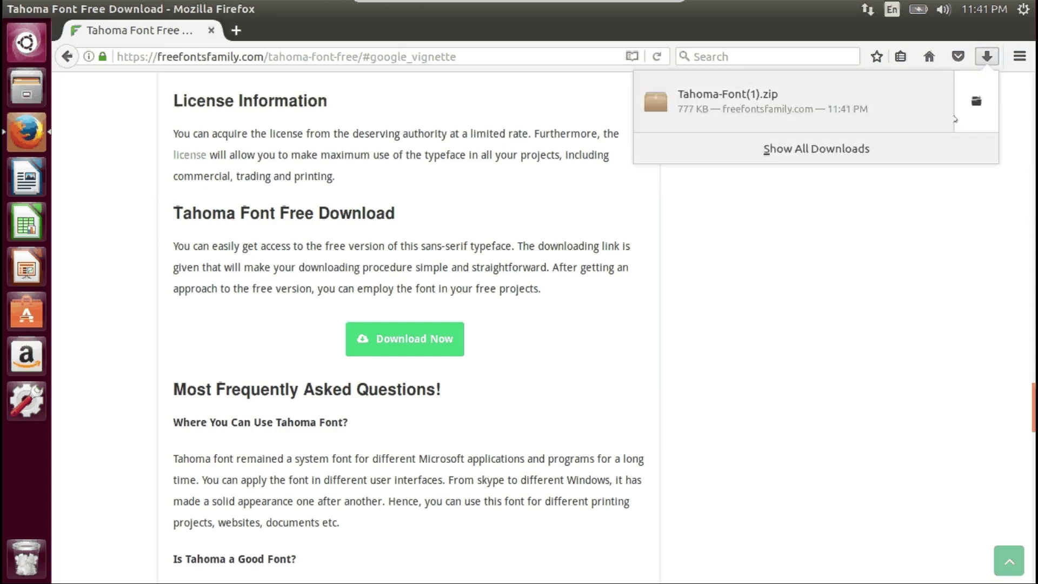
pyautogui.click(976, 101)
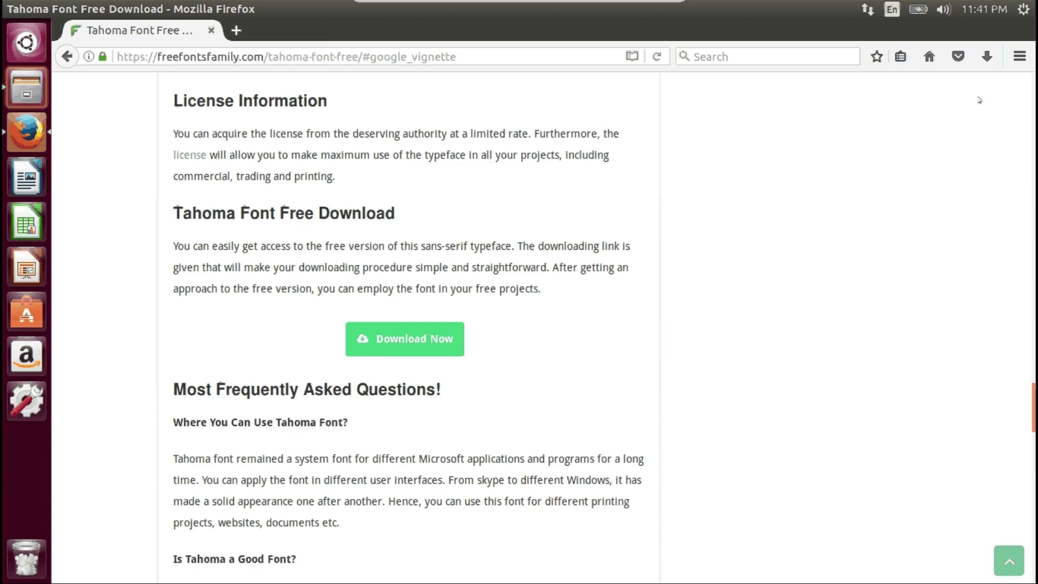
pyautogui.moveTo(78, 3)
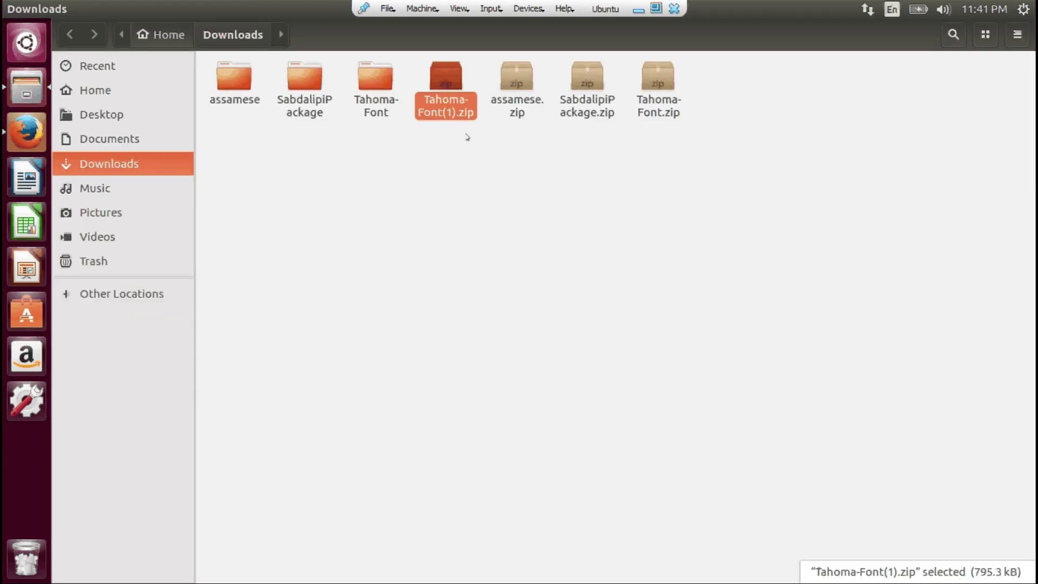
# Move the older Tahoma-Font.zip archive and the Tahoma-Font folder in Downloads to the trash
pyautogui.moveTo(727, 65); pyautogui.dragTo(650, 147)
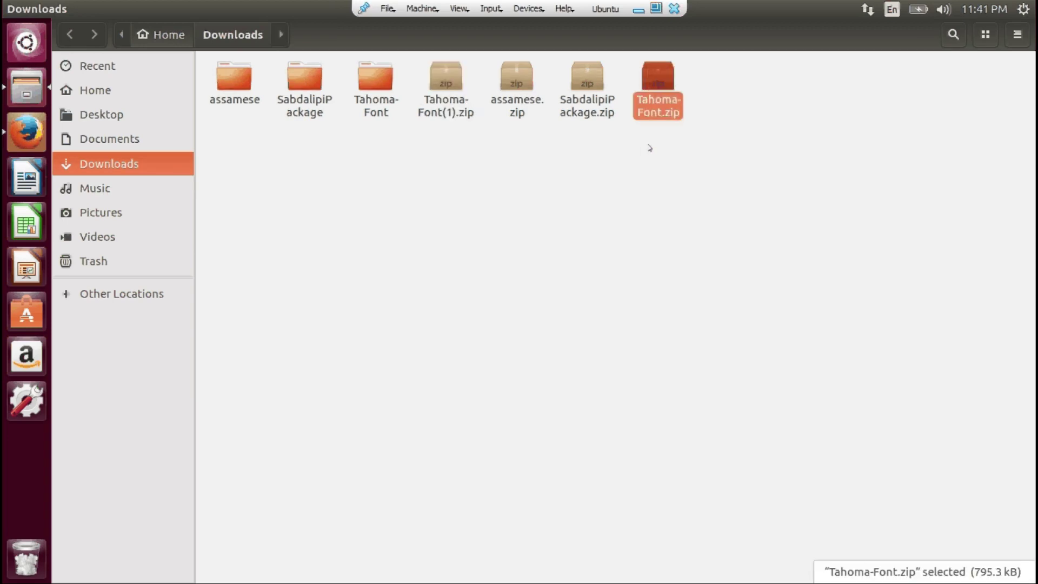
pyautogui.press('Delete')
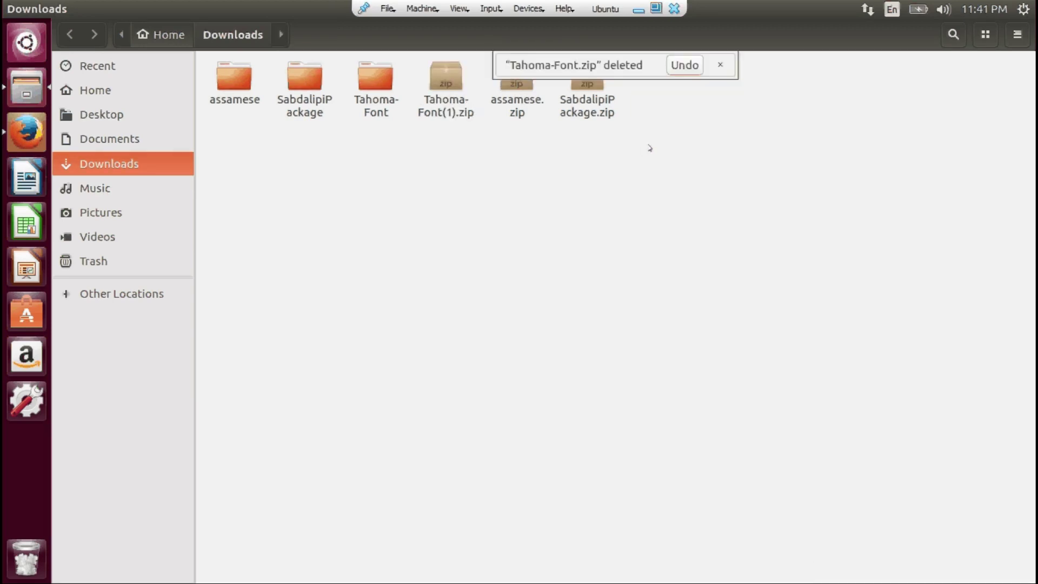
pyautogui.click(373, 91)
pyautogui.rightClick(372, 91)
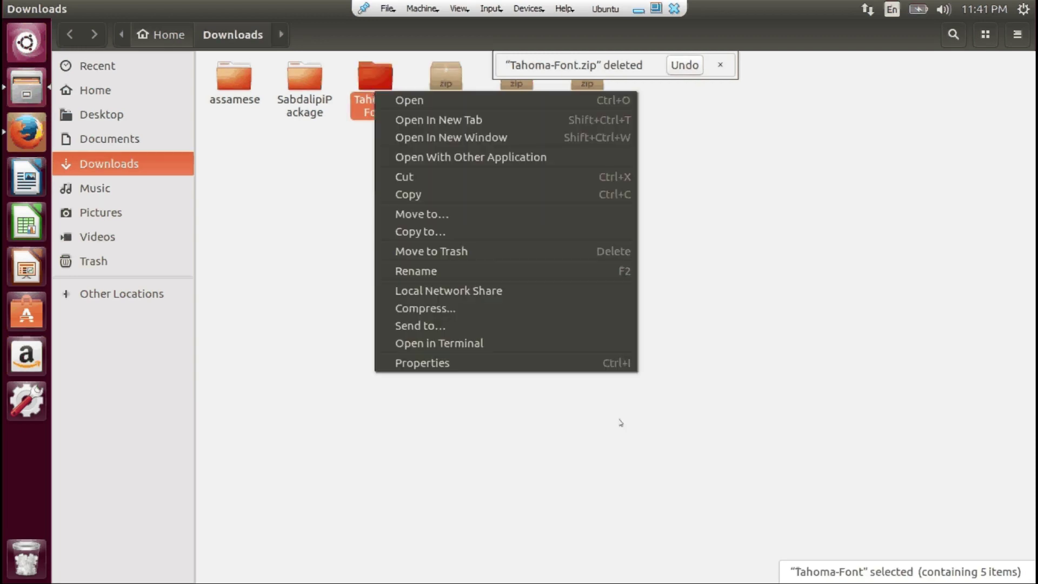
pyautogui.click(465, 259)
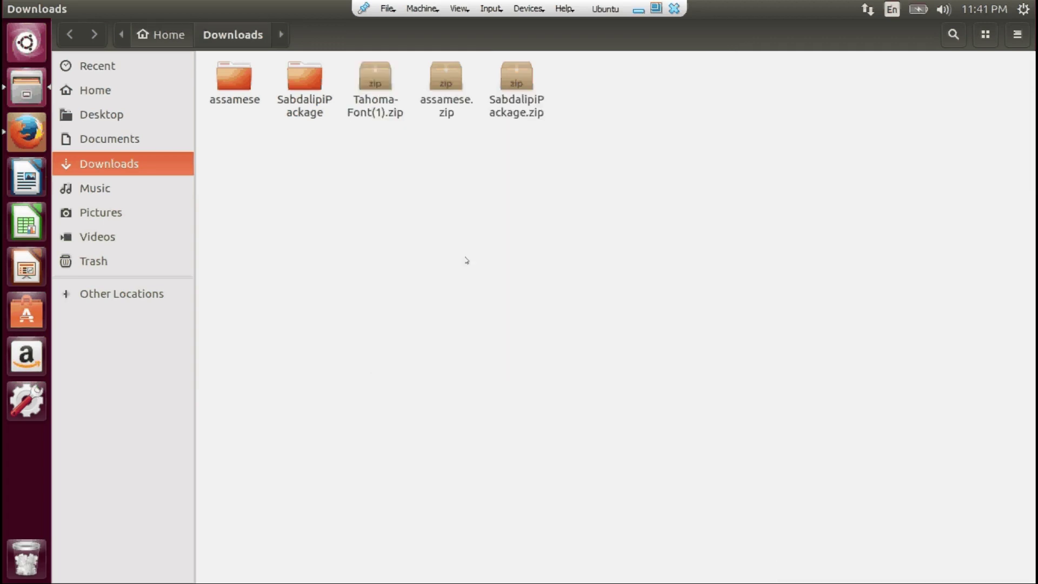
# Extract Tahoma-Font(1).zip in the Downloads folder and check the contents of the extracted Tahoma-Font(1) folder
pyautogui.click(365, 91)
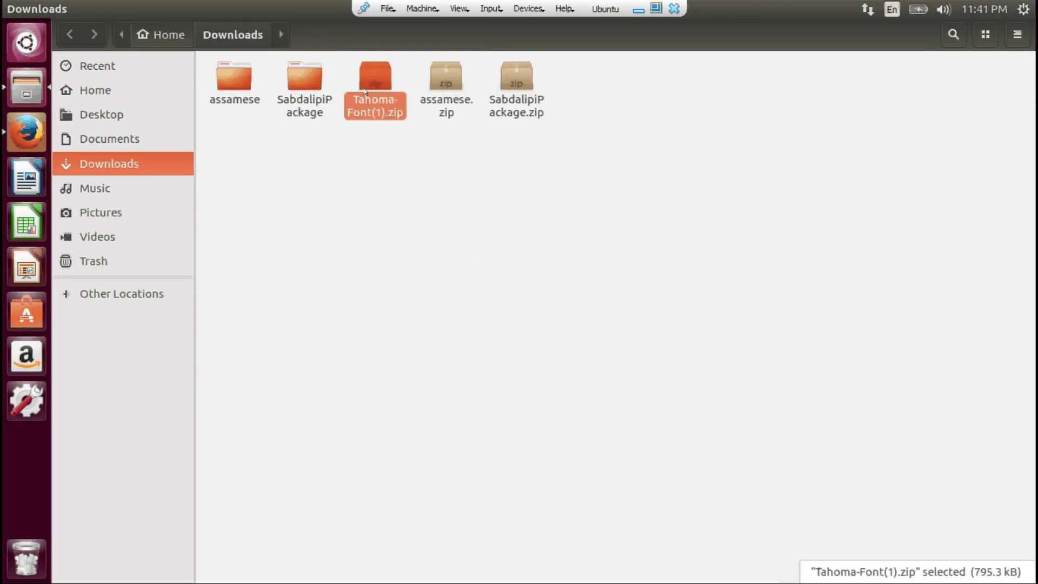
pyautogui.rightClick(365, 90)
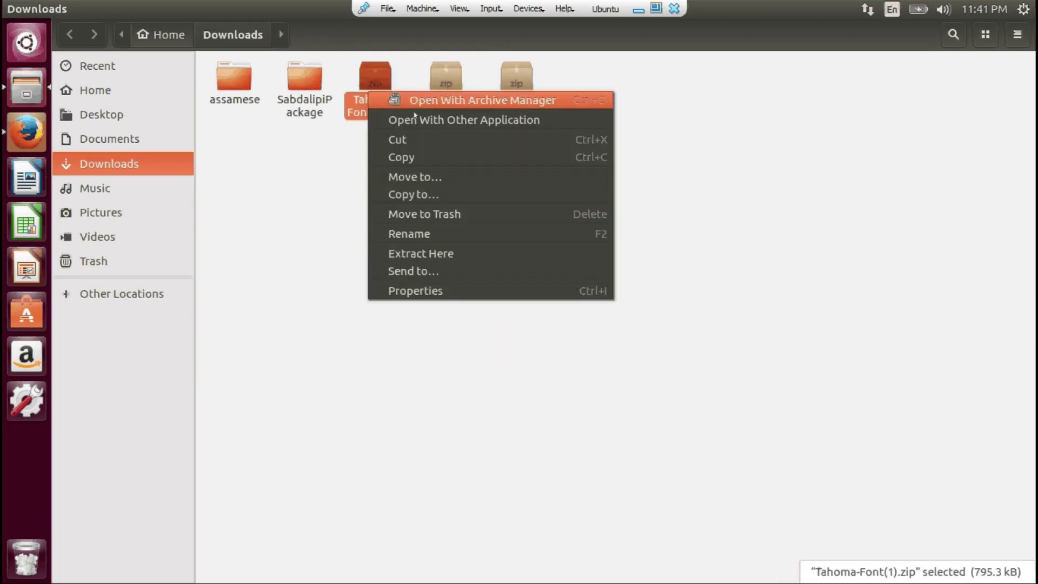
pyautogui.click(444, 253)
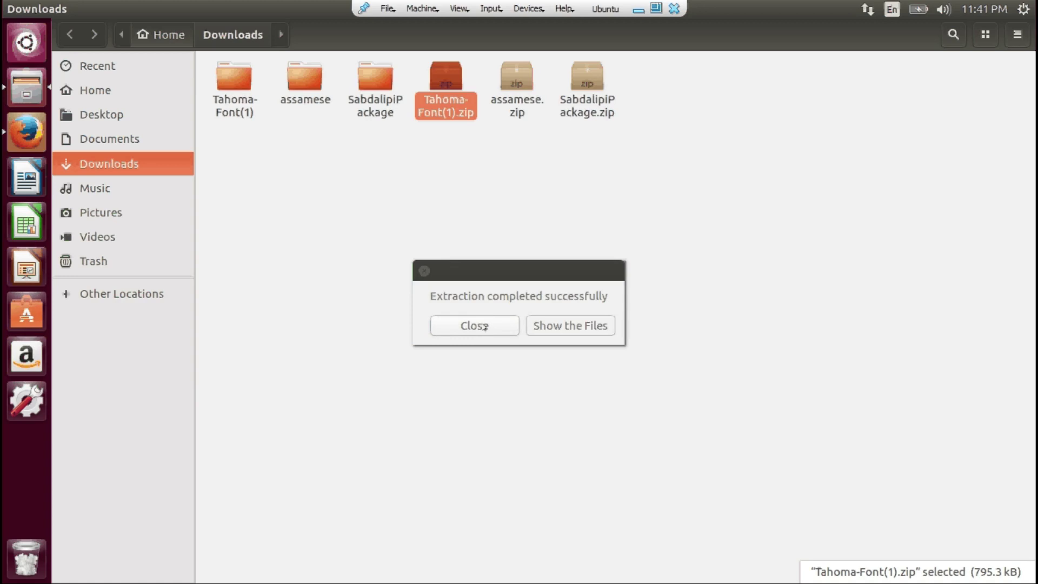
pyautogui.click(474, 325)
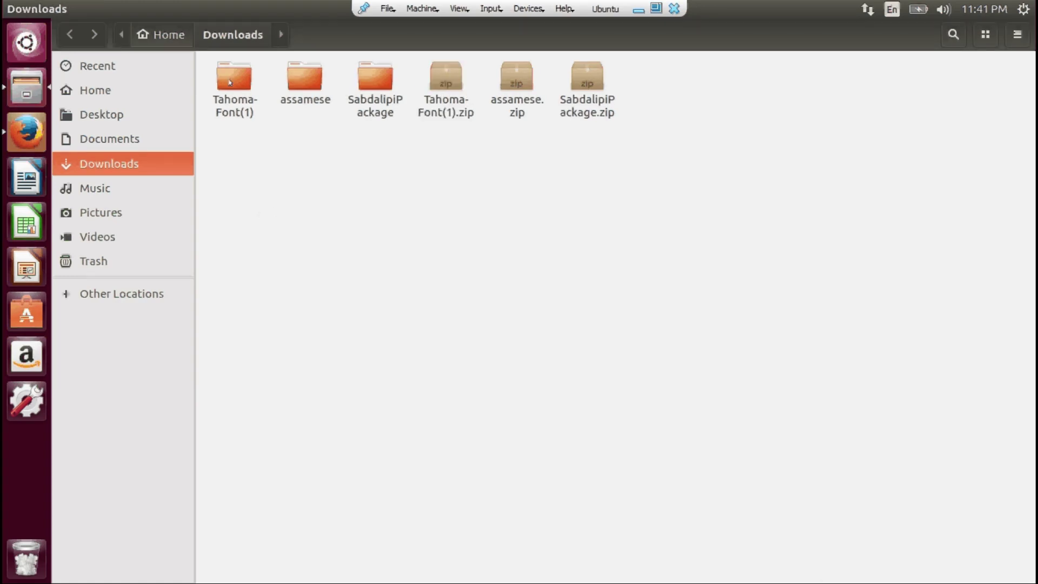
pyautogui.doubleClick(231, 82)
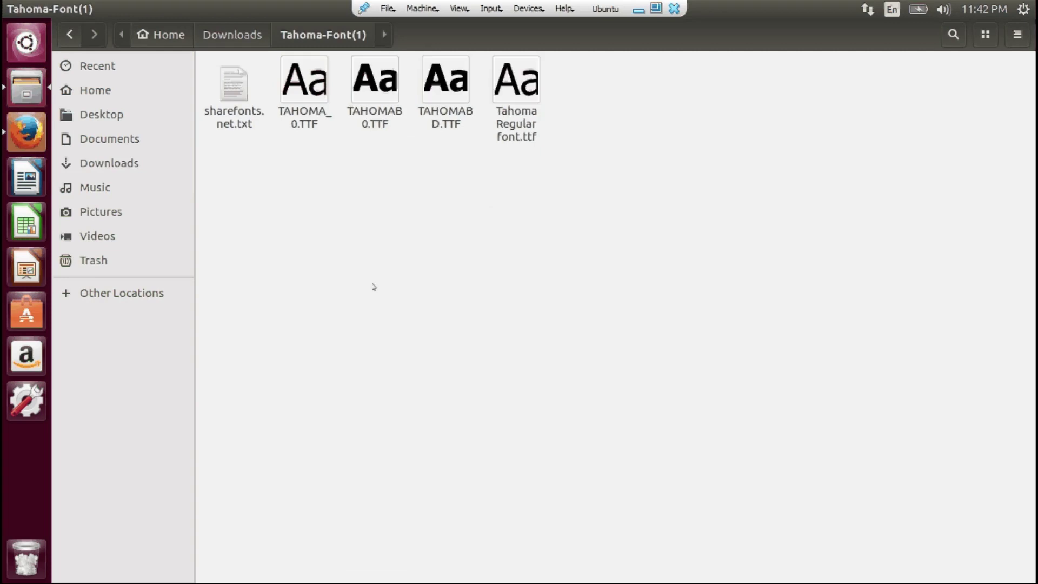
pyautogui.click(70, 36)
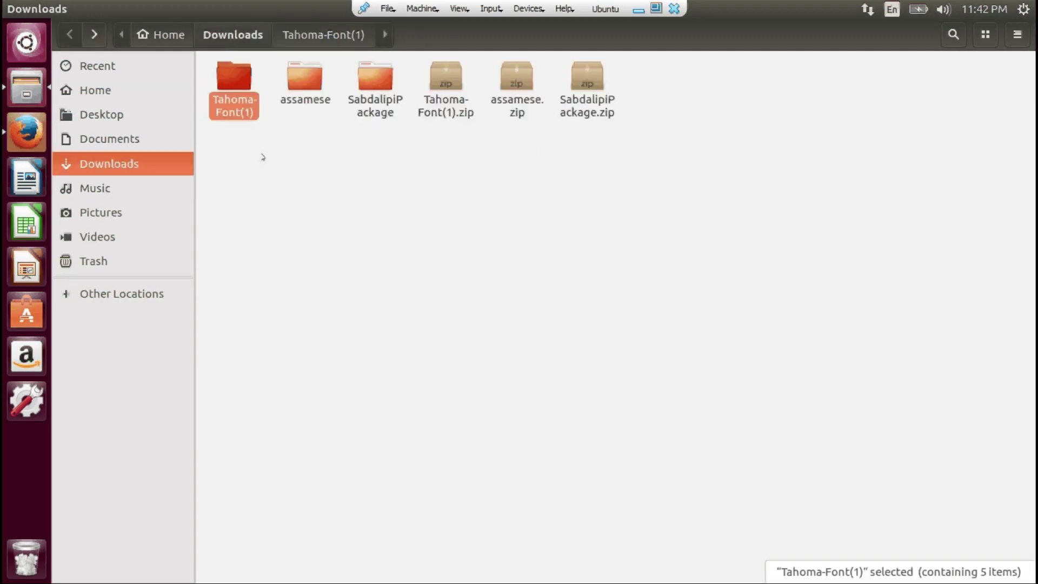
# Copy the Tahoma-Font(1) folder and open a new file manager window at Home
pyautogui.rightClick(241, 90)
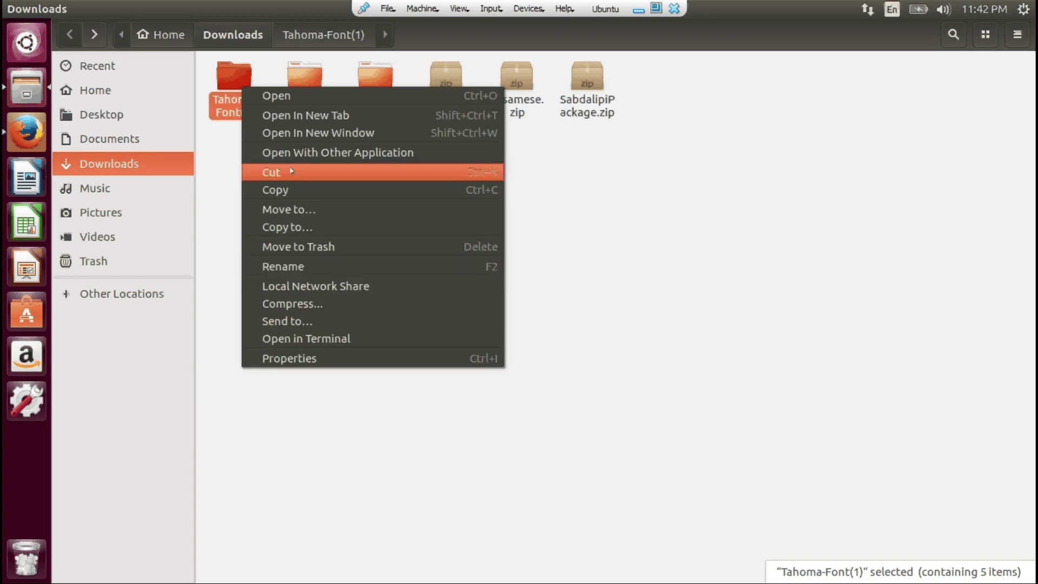
pyautogui.click(292, 189)
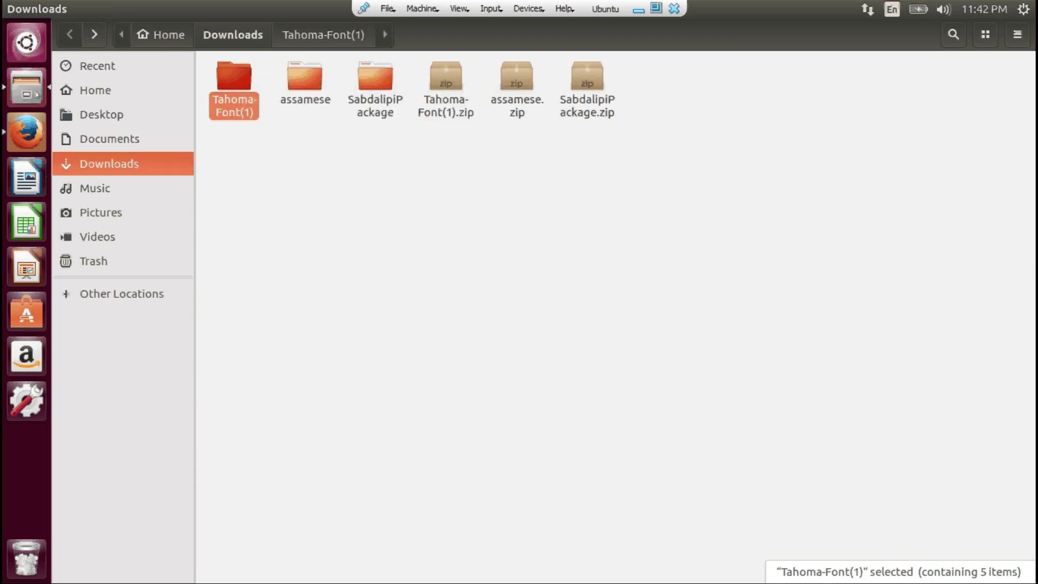
pyautogui.rightClick(35, 93)
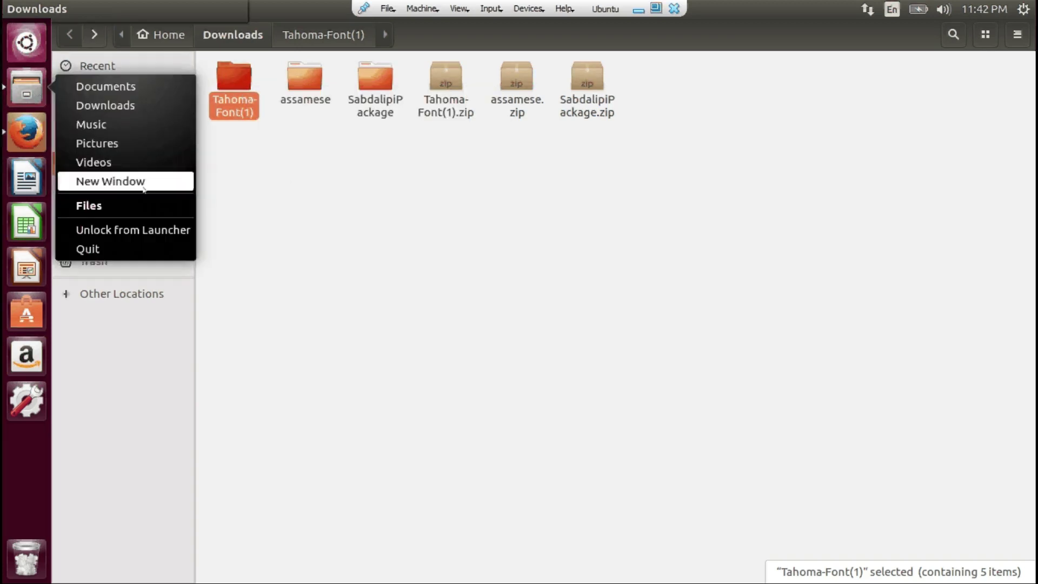
pyautogui.press('Escape')
pyautogui.hotkey('alt', 'Home')
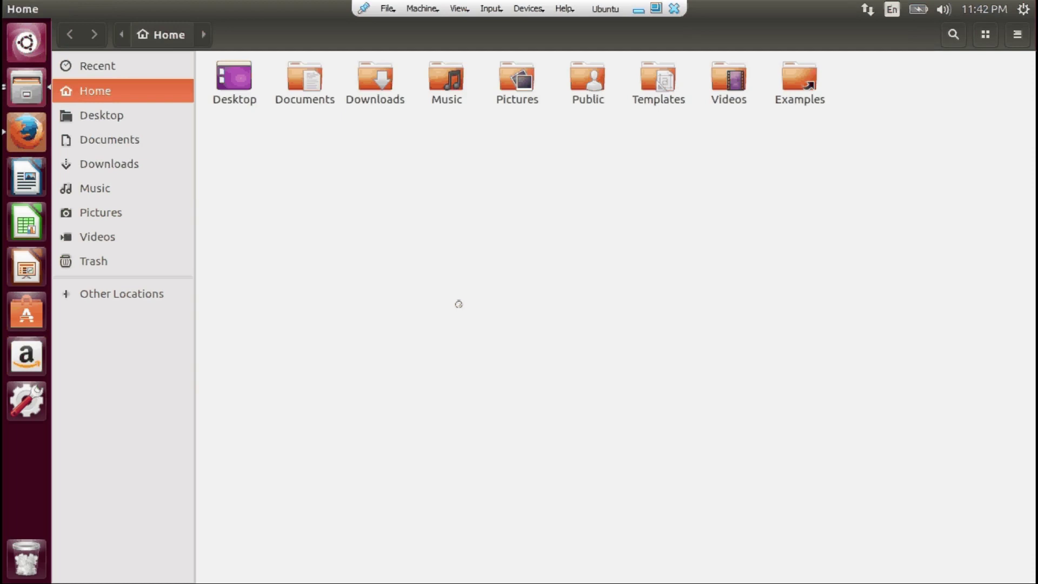
# Browse from Other Locations into the computer's file system to the /usr/share/fonts/truetype folder
pyautogui.click(110, 293)
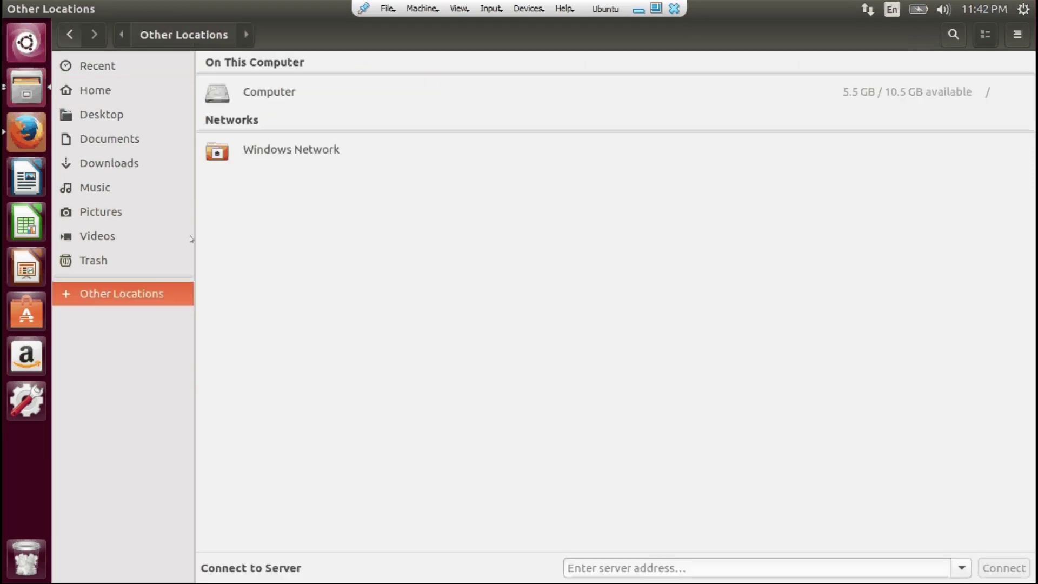
pyautogui.click(313, 100)
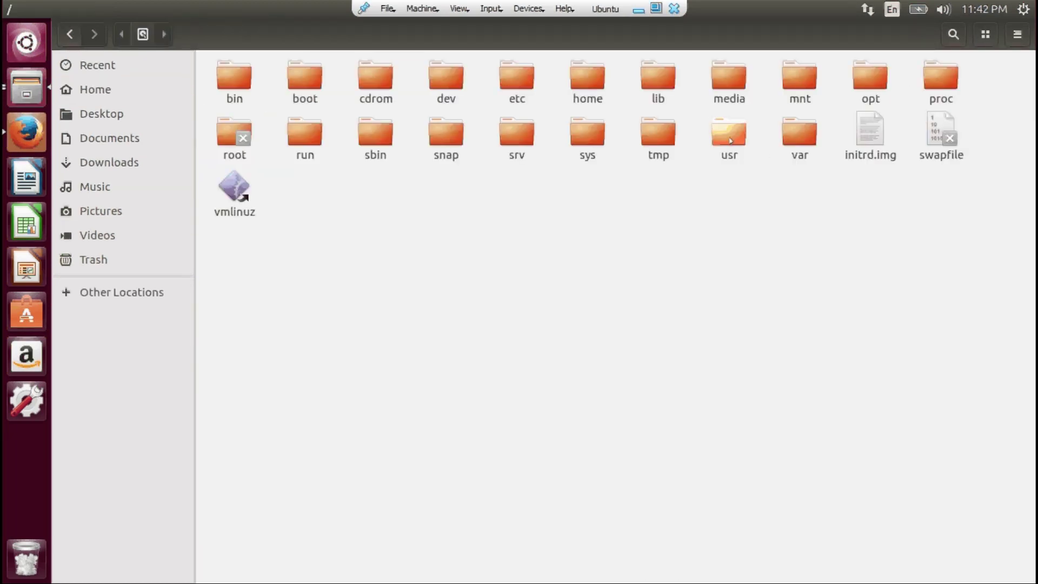
pyautogui.doubleClick(730, 141)
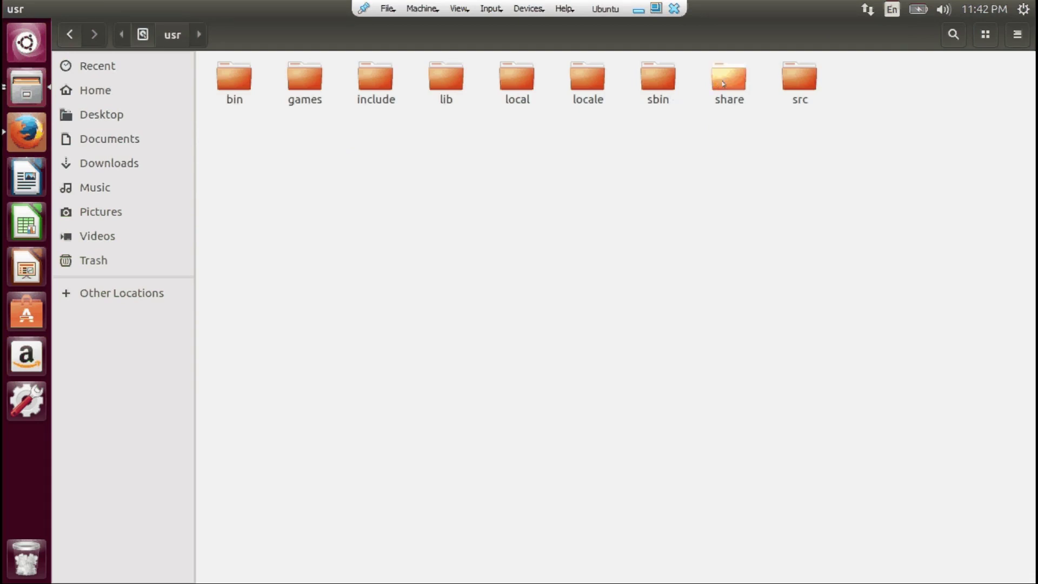
pyautogui.click(723, 83)
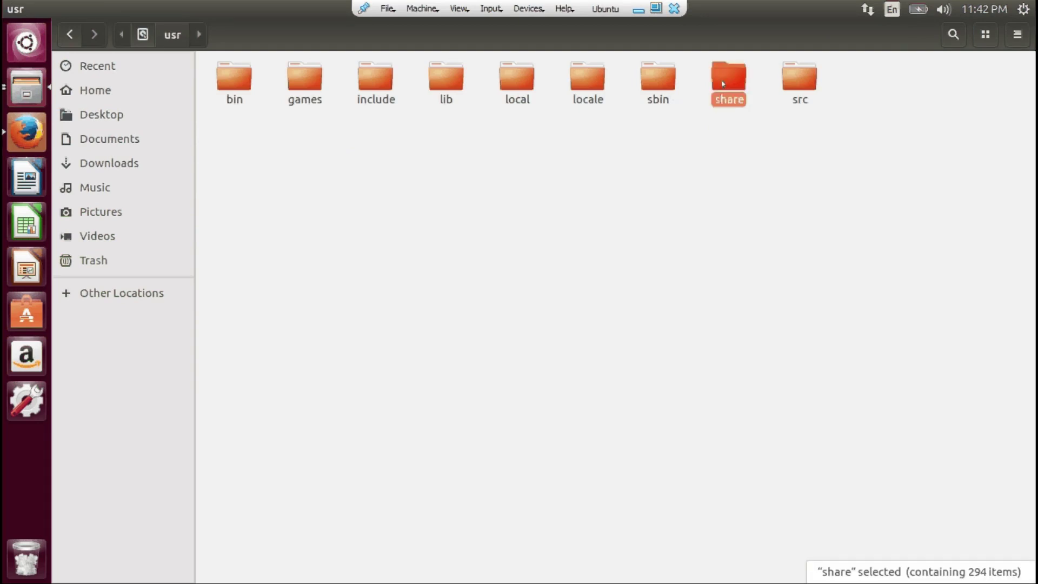
pyautogui.doubleClick(723, 84)
pyautogui.doubleClick(730, 511)
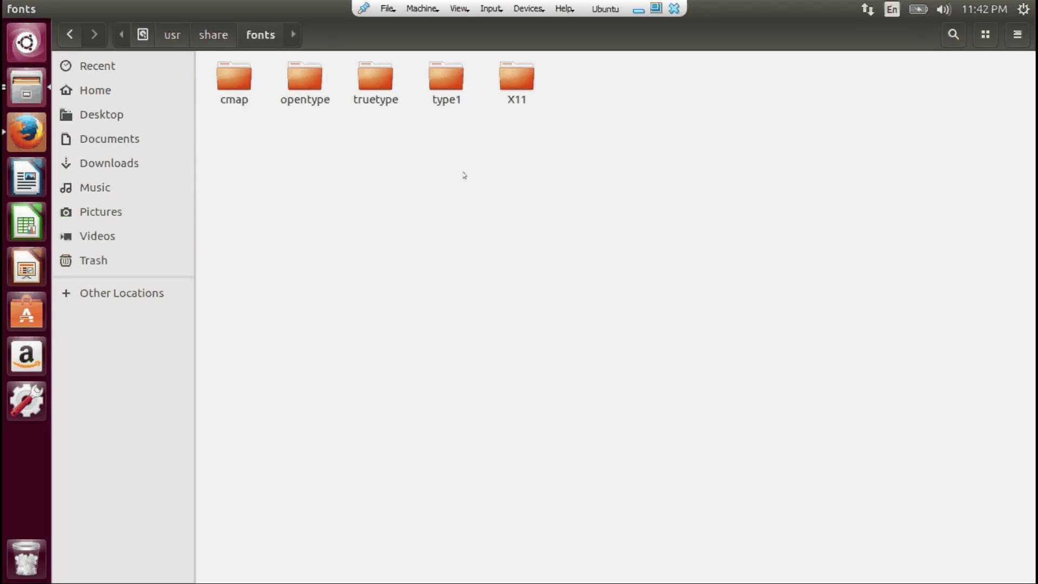
pyautogui.doubleClick(370, 93)
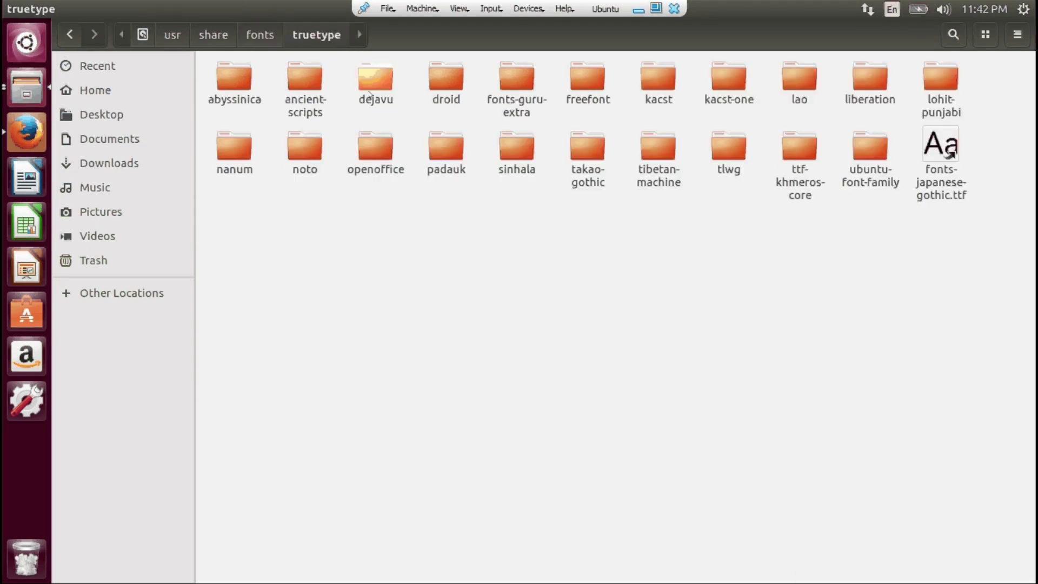
# Try to paste the copied Tahoma-Font(1) folder into the truetype fonts folder
pyautogui.rightClick(414, 233)
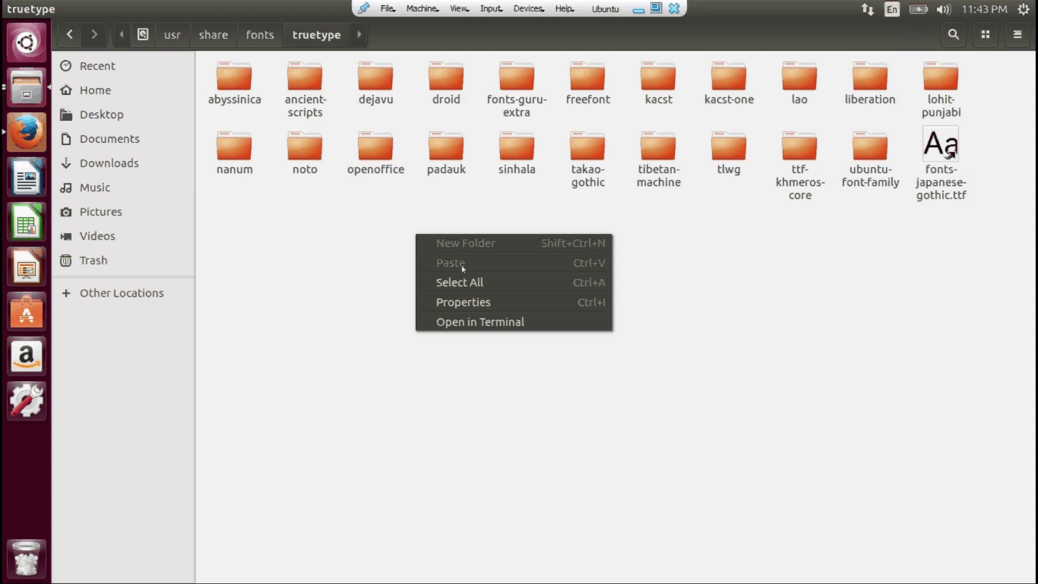
pyautogui.click(719, 311)
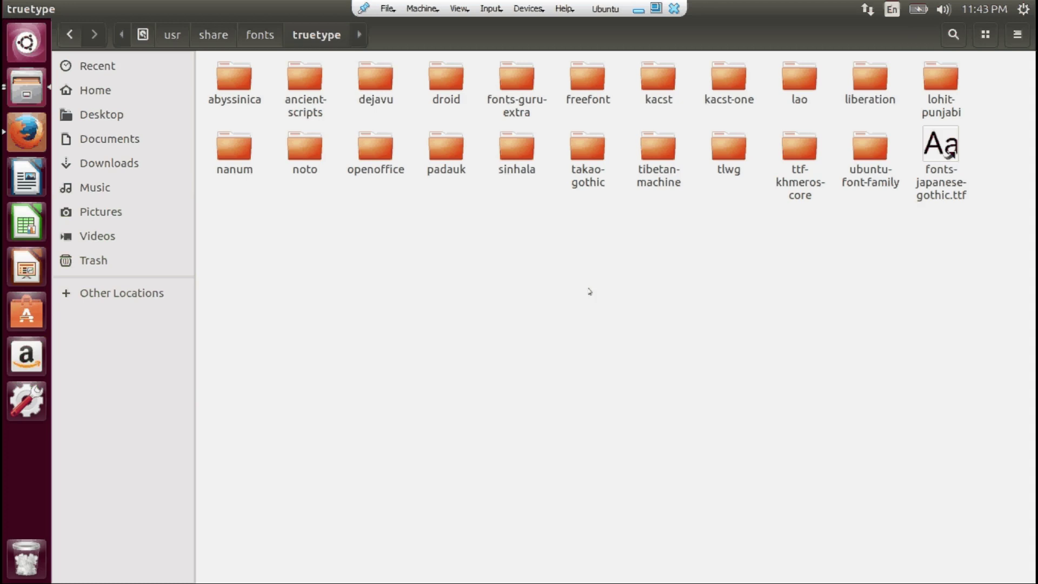
pyautogui.rightClick(443, 236)
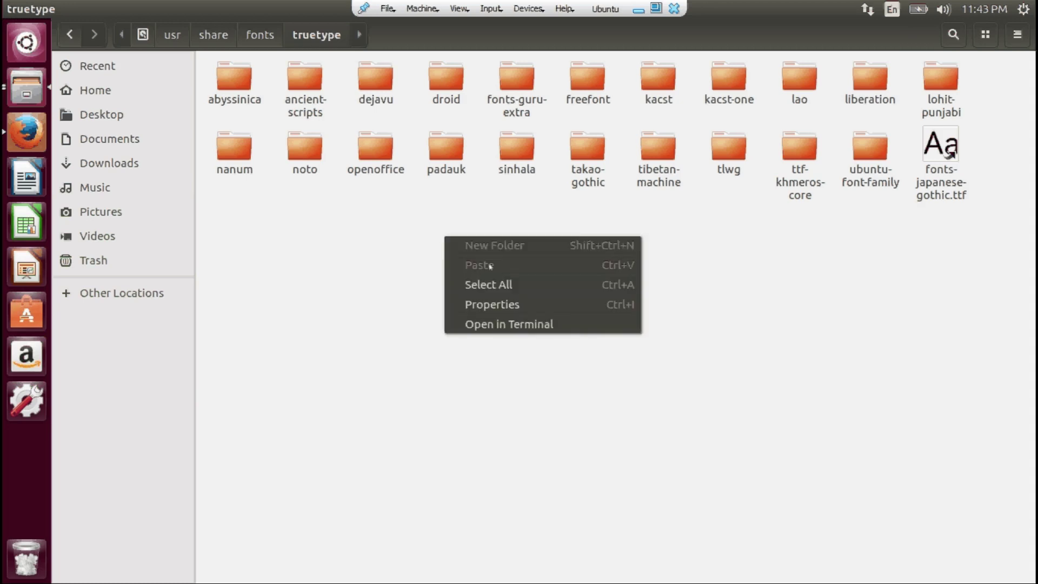
pyautogui.click(347, 225)
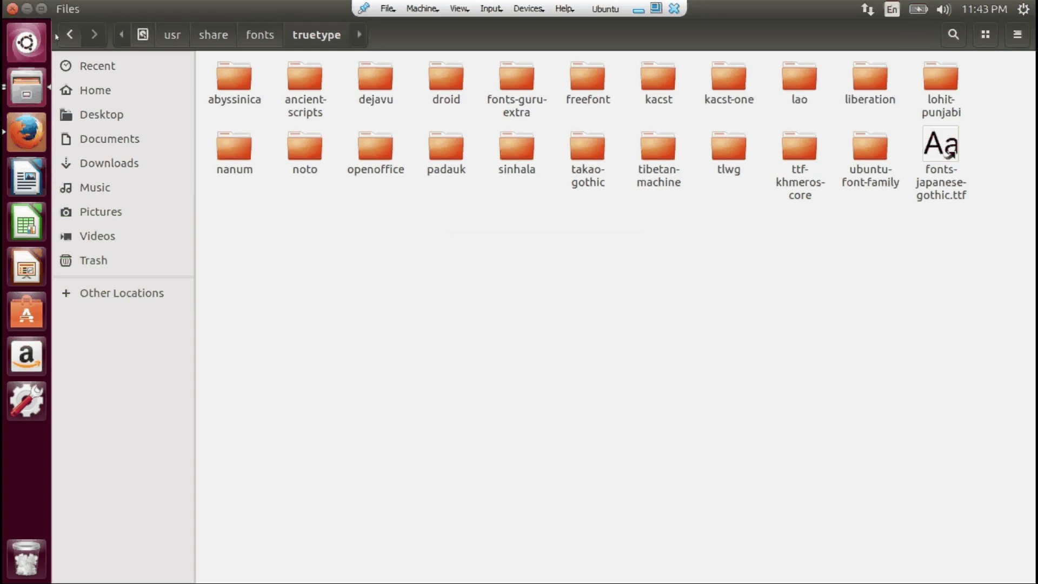
# Close the open file manager windows and Firefox to return to the desktop
pyautogui.click(12, 9)
pyautogui.click(12, 9)
pyautogui.click(12, 9)
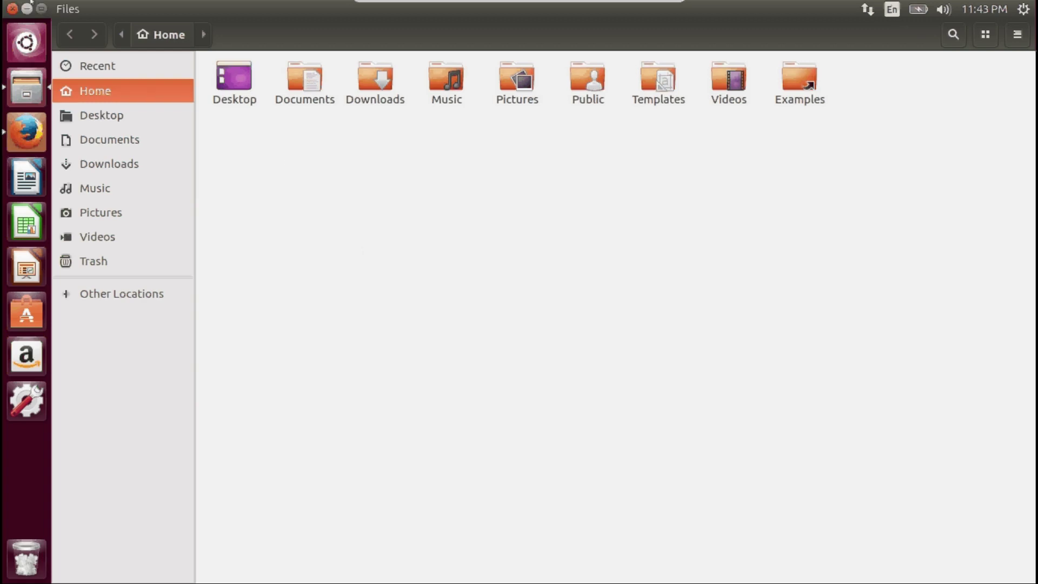
pyautogui.click(27, 128)
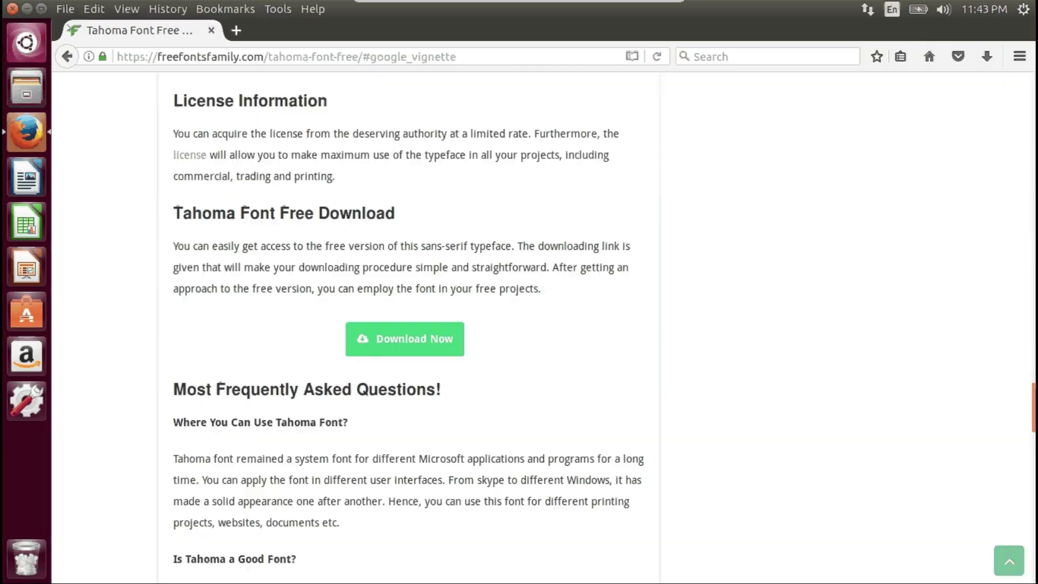
pyautogui.press('ctrl+super+d')
pyautogui.rightClick(460, 156)
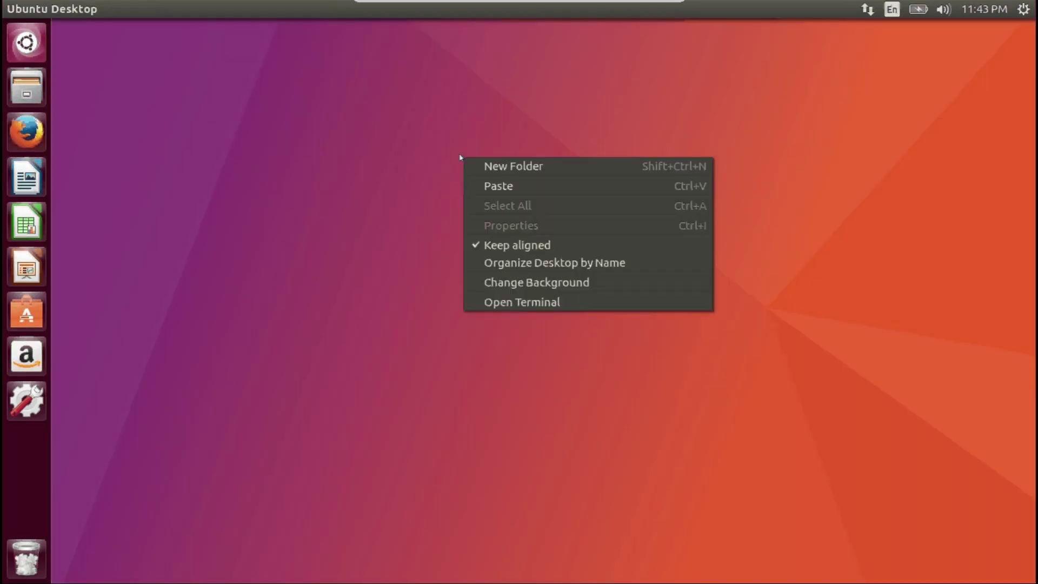
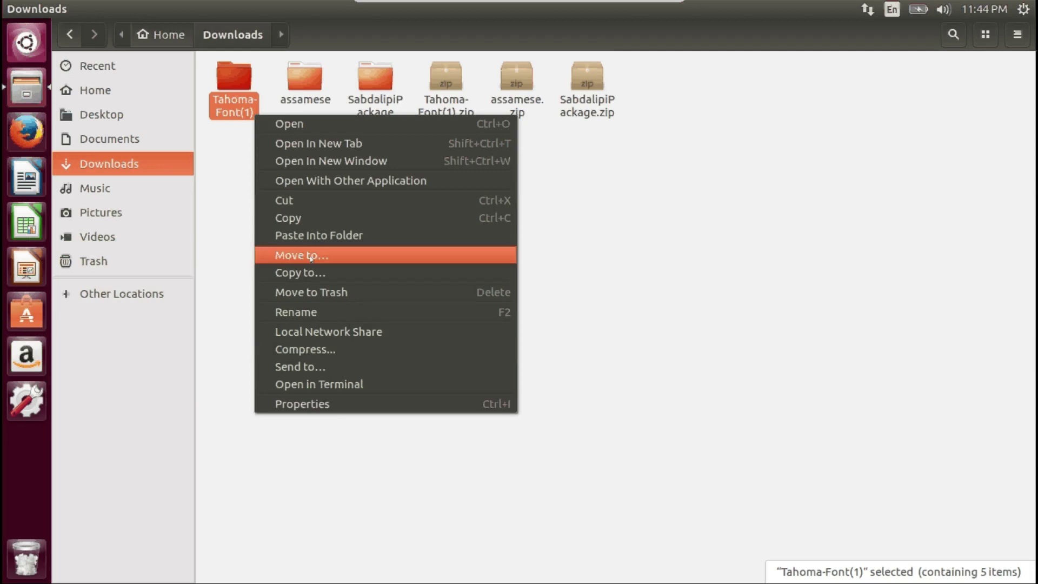
# Rename the extracted Tahoma-Font(1) folder in Downloads to Tahoma-Font
pyautogui.click(296, 312)
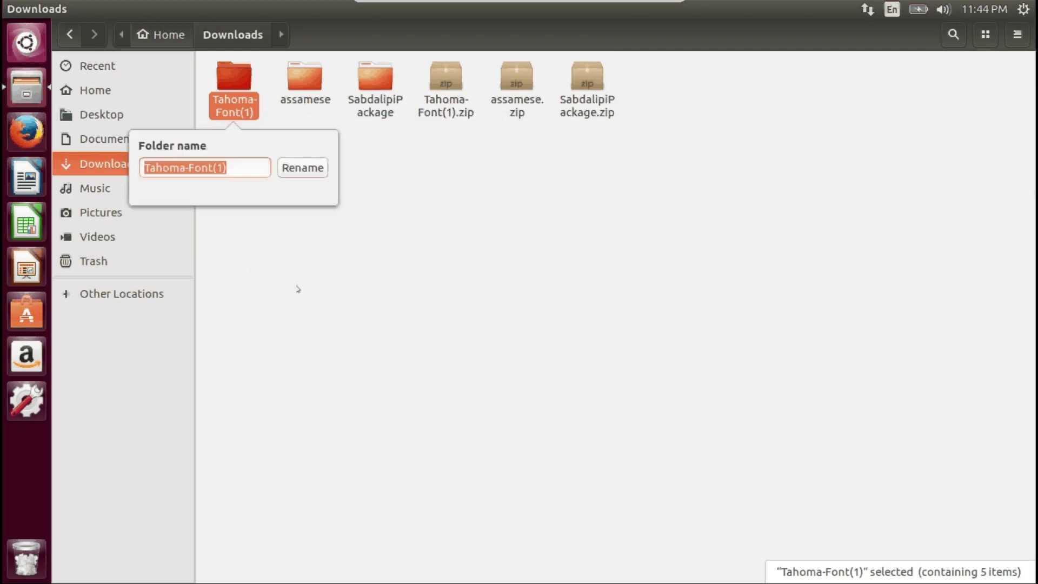
pyautogui.click(224, 163)
pyautogui.press('BackSpace')
pyautogui.press('BackSpace')
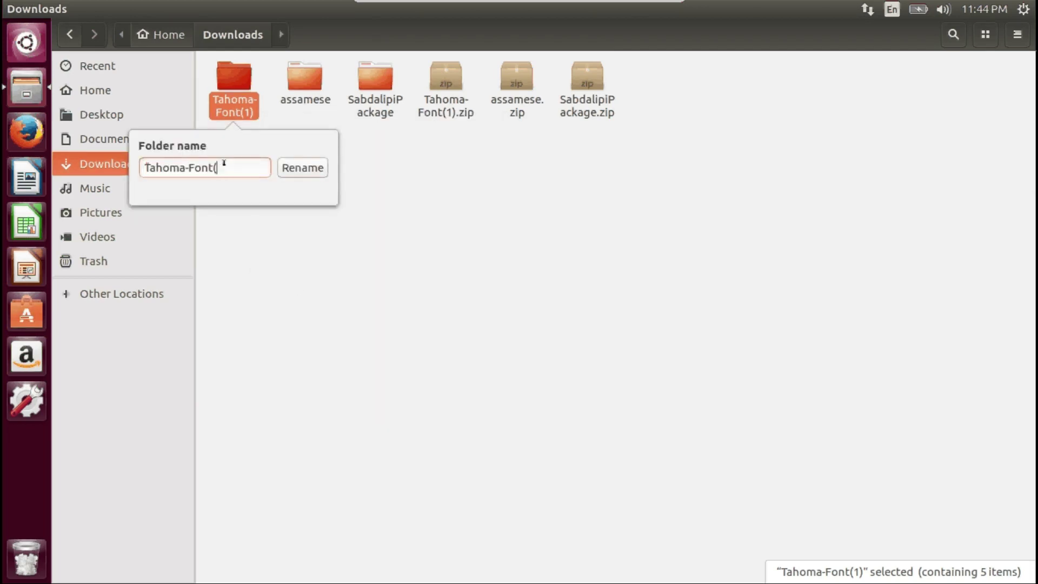
pyautogui.press('BackSpace')
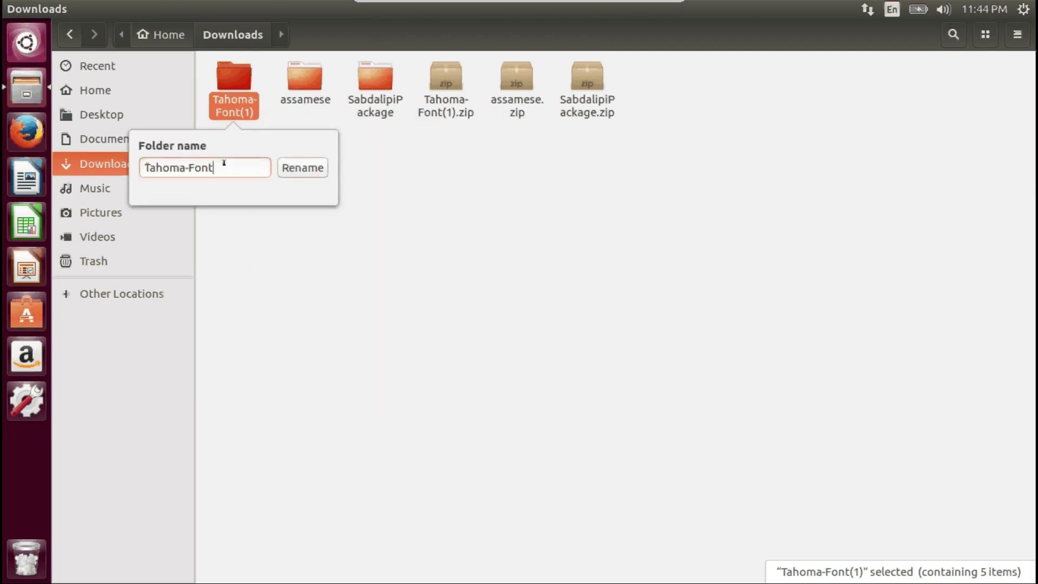
pyautogui.click(295, 165)
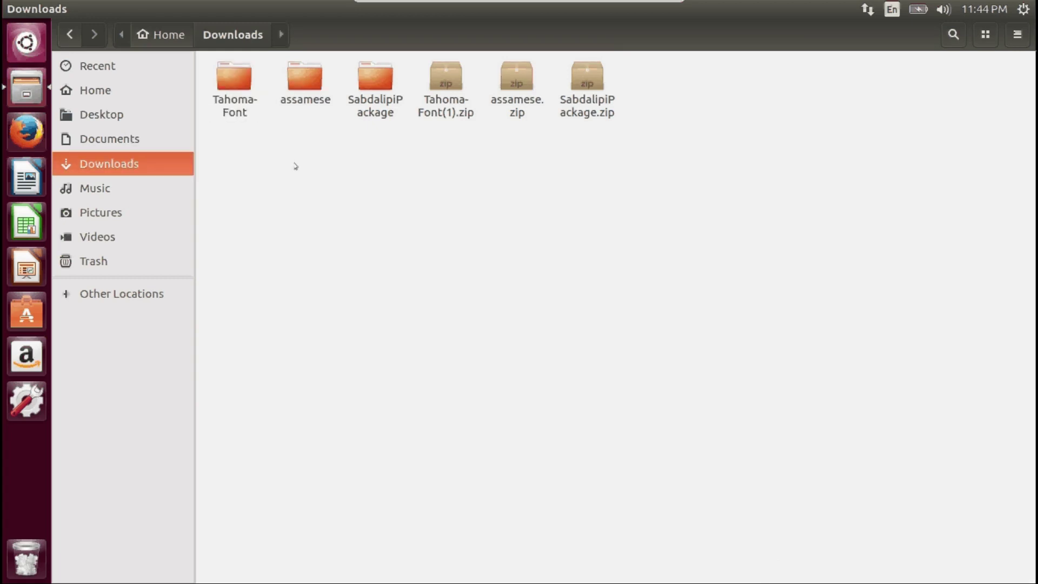
# Open a terminal in the Downloads folder and move its window towards the middle of the screen
pyautogui.rightClick(332, 200)
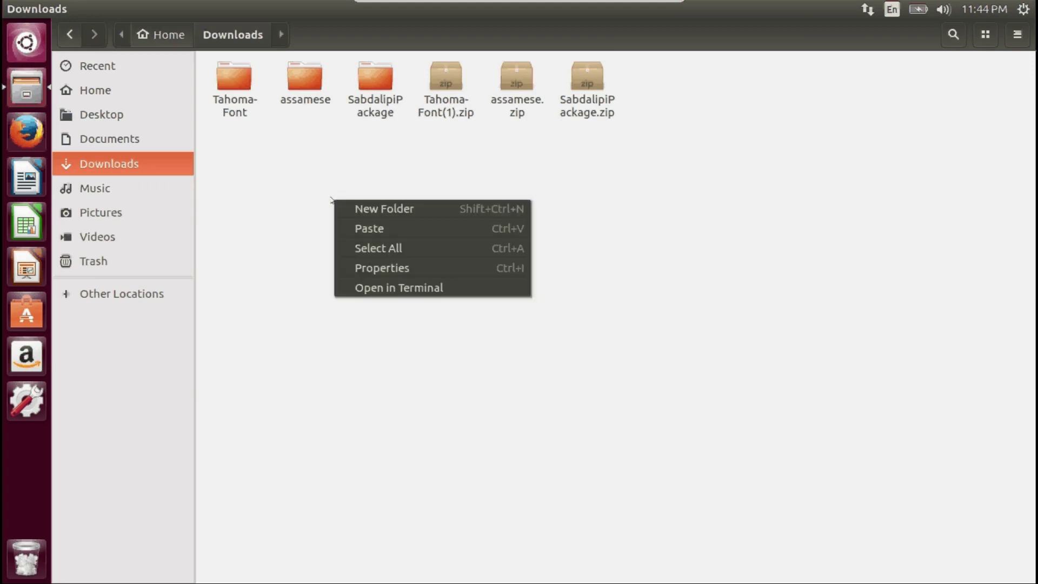
pyautogui.click(412, 292)
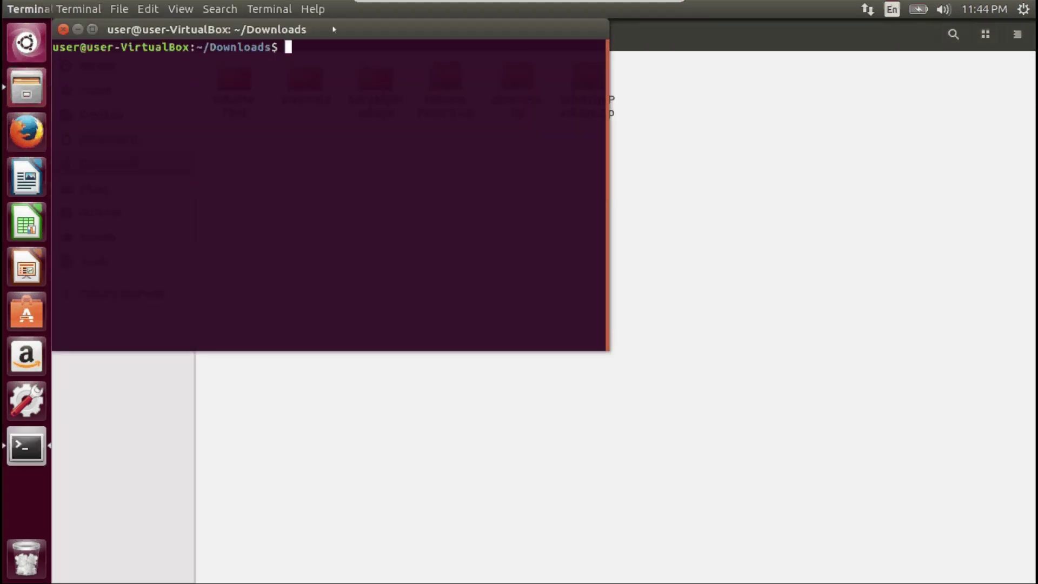
pyautogui.moveTo(338, 27); pyautogui.dragTo(525, 93)
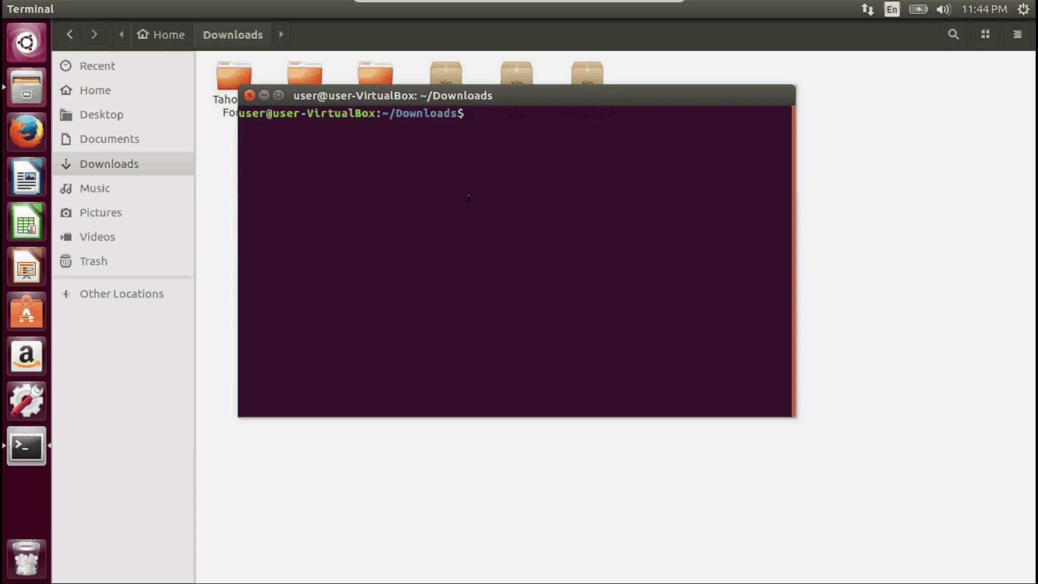
# Try to run SUDO -SU in the terminal, recall the command and clear it from the prompt
pyautogui.write('s$ SUDO -SU')
pyautogui.press('Return')
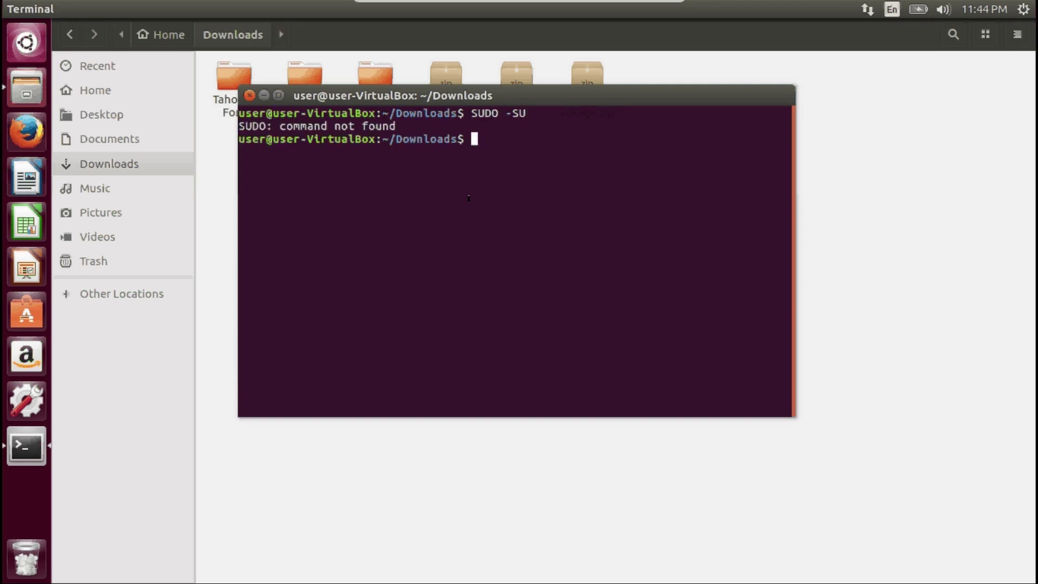
pyautogui.press('Up')
pyautogui.press('BackSpace')
pyautogui.press('BackSpace')
pyautogui.press('BackSpace')
pyautogui.press('BackSpace')
pyautogui.press('BackSpace')
pyautogui.press('BackSpace')
pyautogui.press('BackSpace')
pyautogui.press('BackSpace')
pyautogui.write('S')
pyautogui.press('BackSpace')
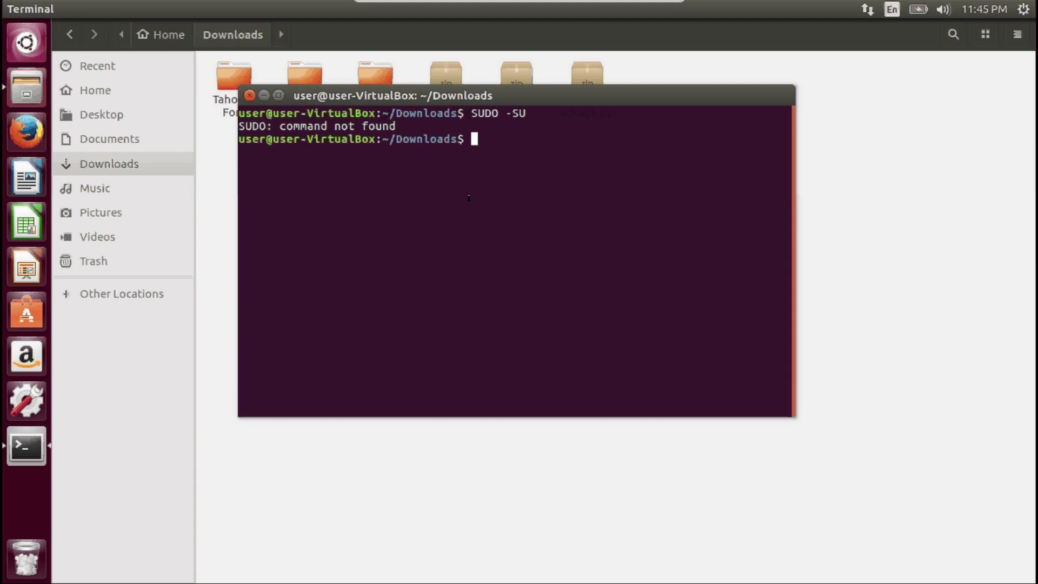
# Run sudo su in the terminal to request a root shell
pyautogui.write('sudo su')
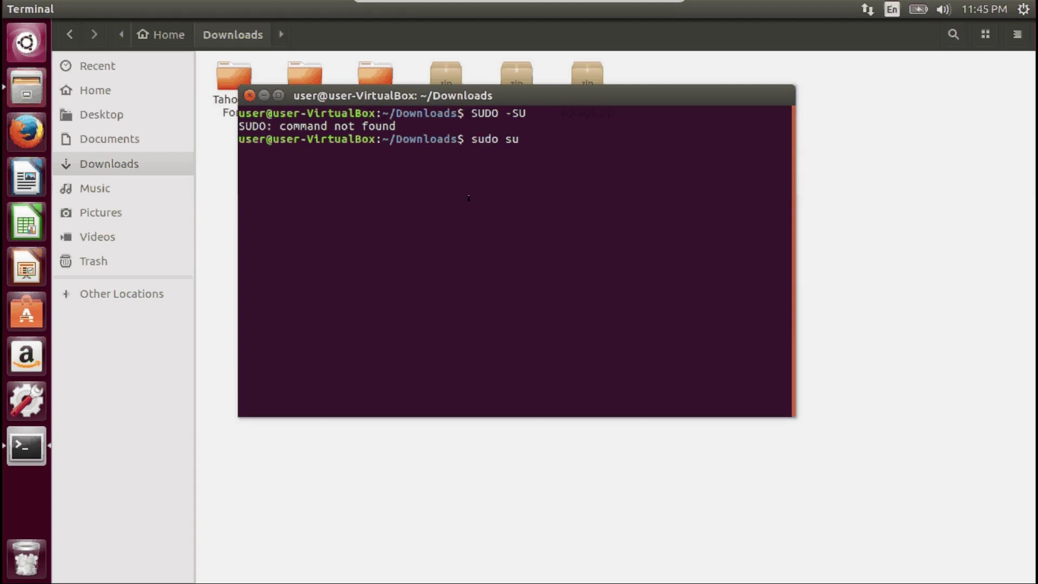
pyautogui.press('Return')
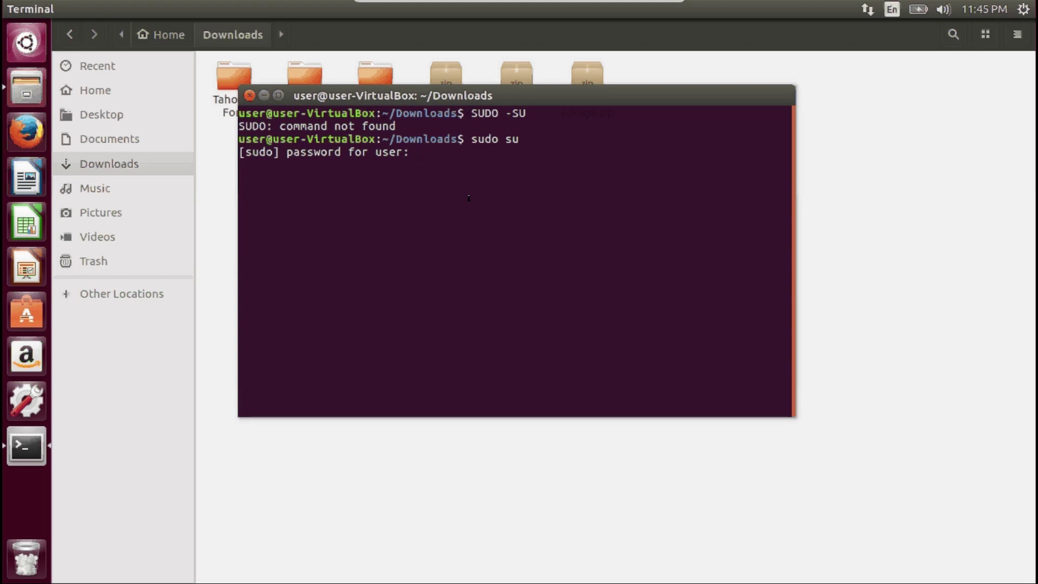
# Submit the account password at the sudo prompt to obtain the root shell
pyautogui.press('Return')
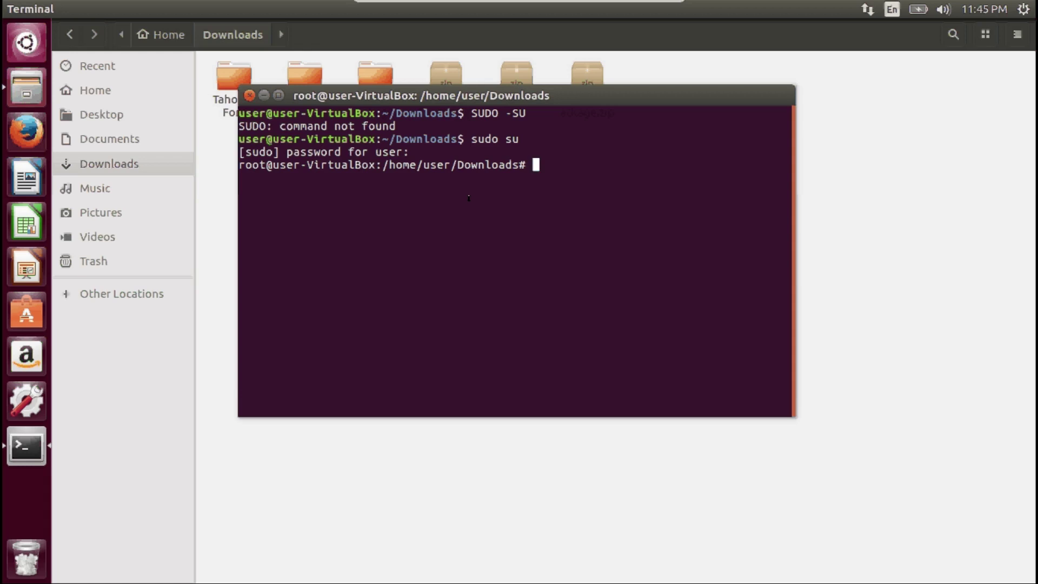
# Begin the command cp -R Tahoma-Font /home/ at the root prompt, moving the terminal window clear of the folders in Downloads
pyautogui.write('cp -R')
pyautogui.moveTo(493, 90); pyautogui.dragTo(572, 153)
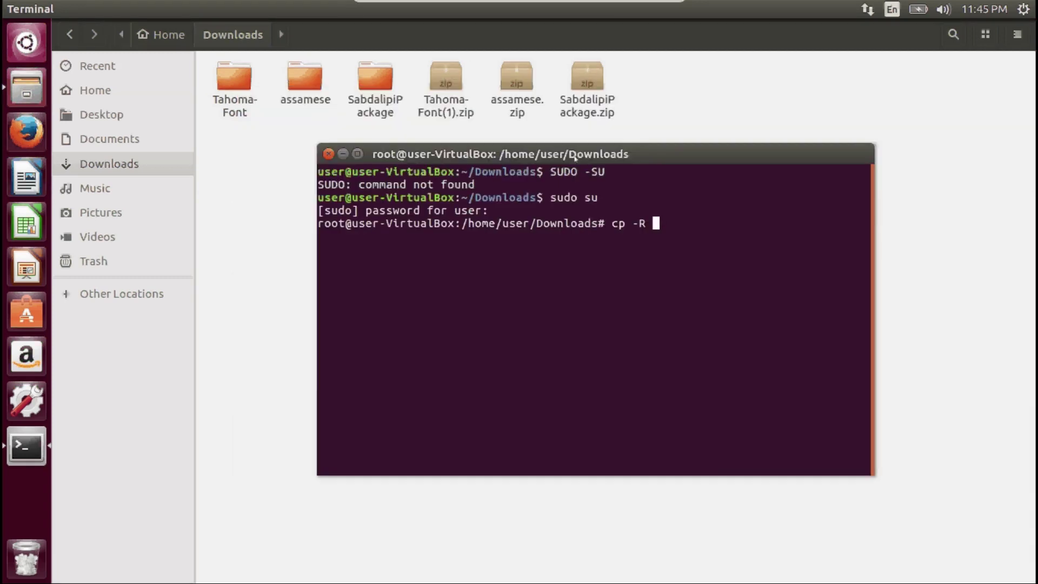
pyautogui.write('Tahoma-Fon')
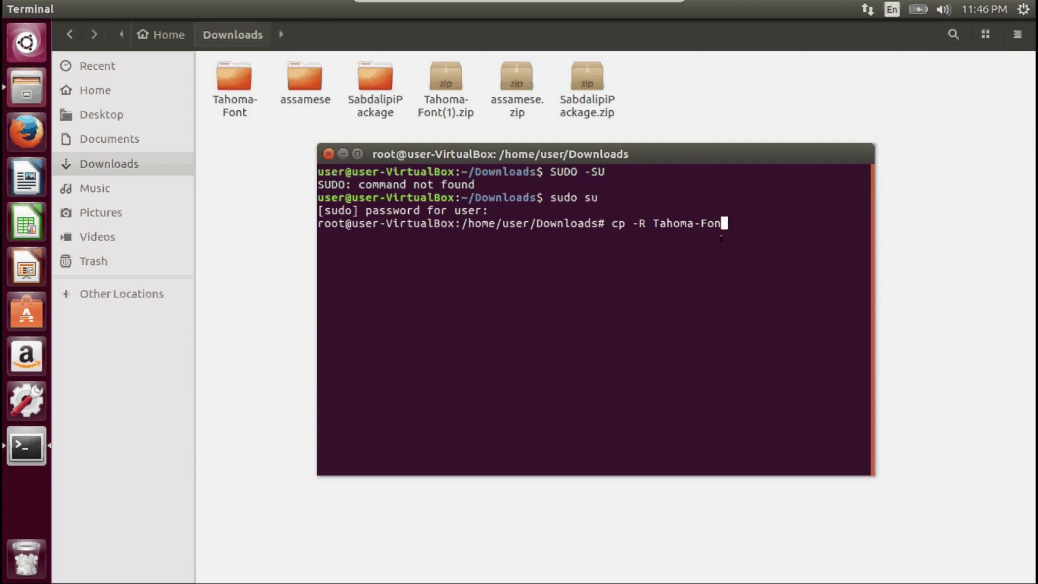
pyautogui.write('t \\')
pyautogui.press('BackSpace')
pyautogui.write('/home/')
# Switch to the file manager and browse from the computer's root to /usr/share/fonts/truetype
pyautogui.click(120, 293)
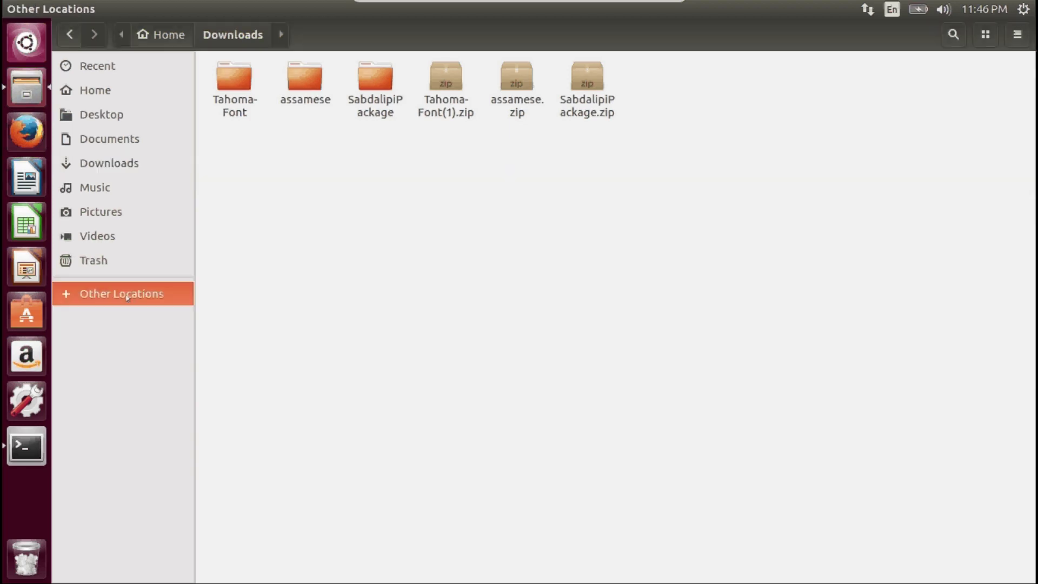
pyautogui.click(285, 93)
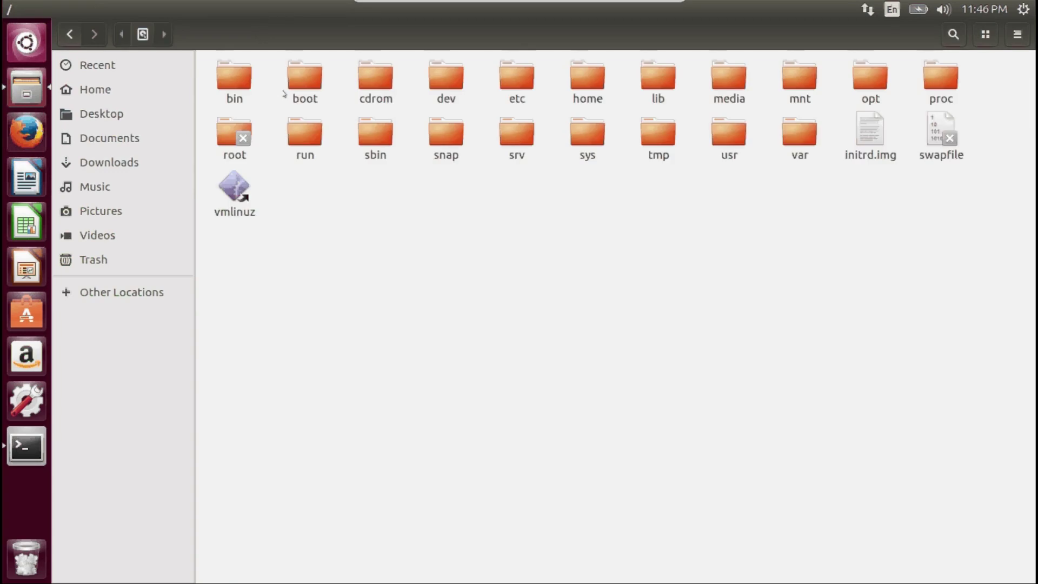
pyautogui.doubleClick(724, 135)
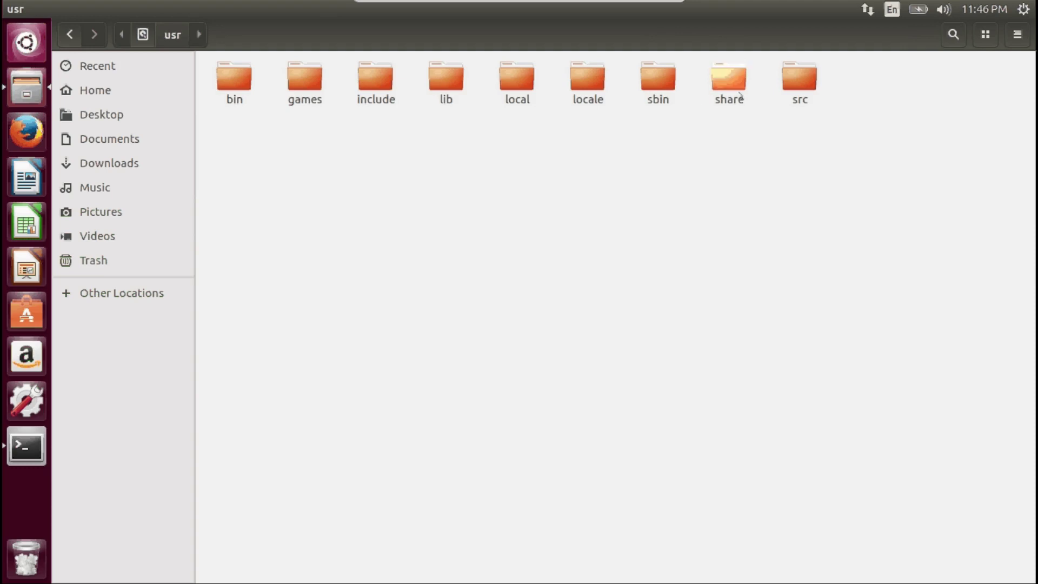
pyautogui.doubleClick(729, 81)
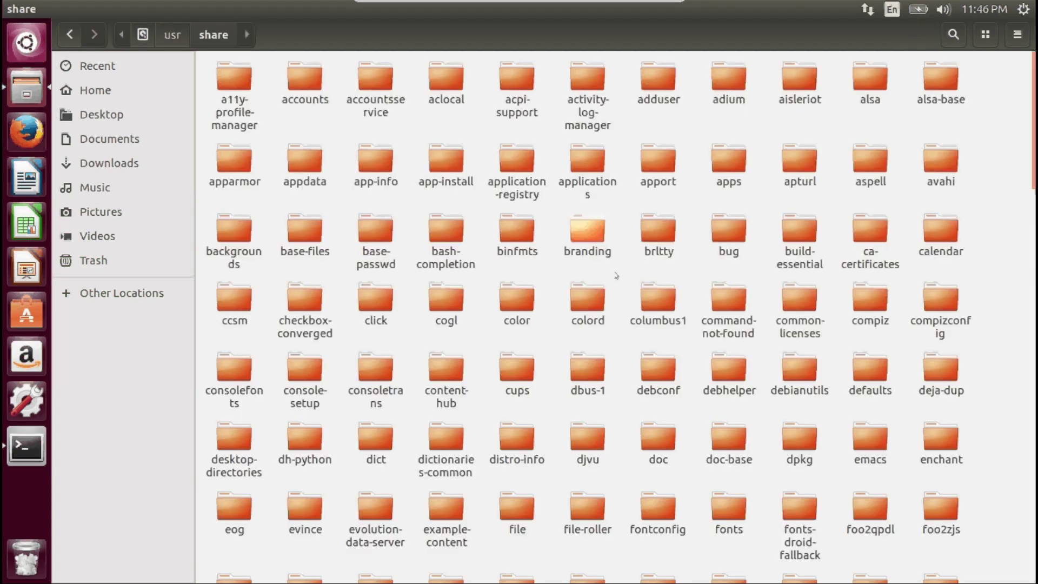
pyautogui.doubleClick(734, 503)
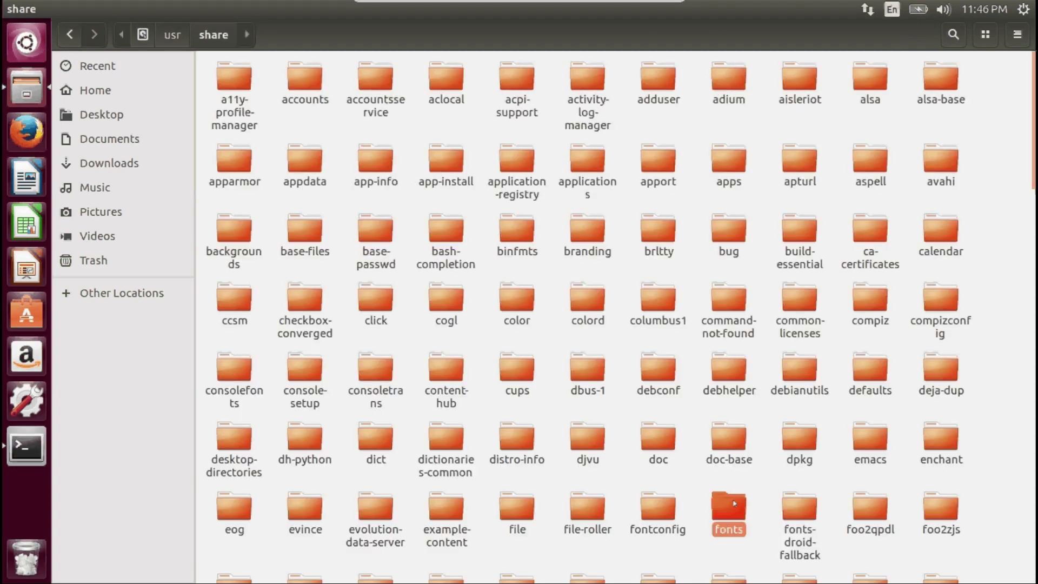
pyautogui.doubleClick(376, 102)
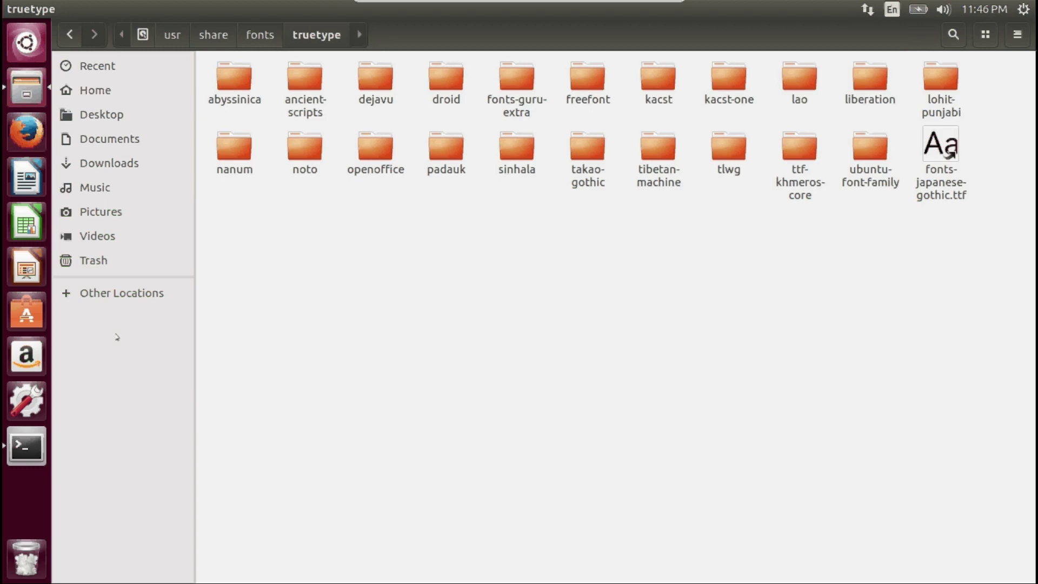
# Return to the terminal and try to run cp -R Tahoma-Font /home/usr/share/fonts/truetype
pyautogui.click(39, 446)
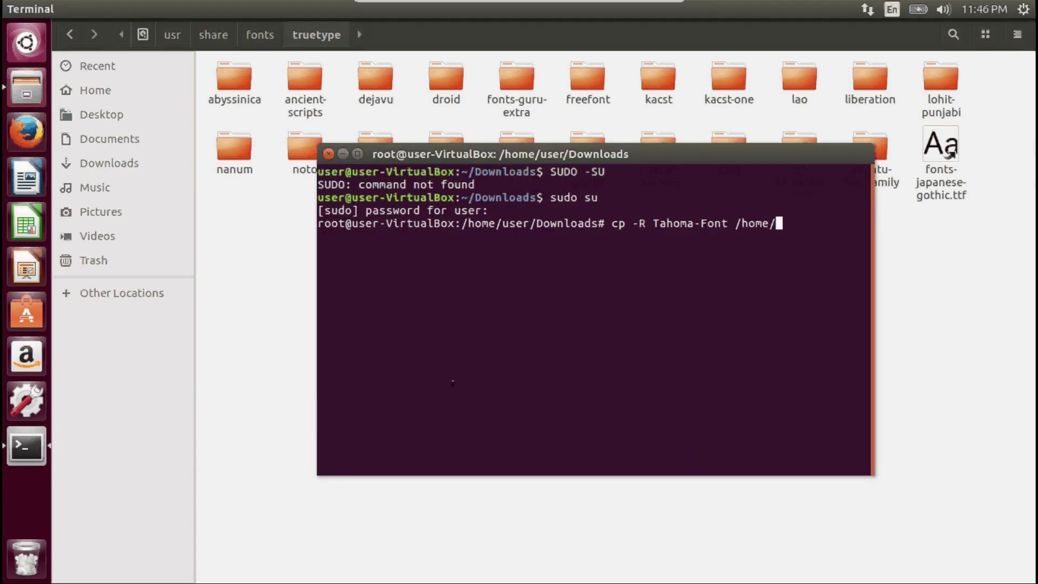
pyautogui.write('usr/share/fonts')
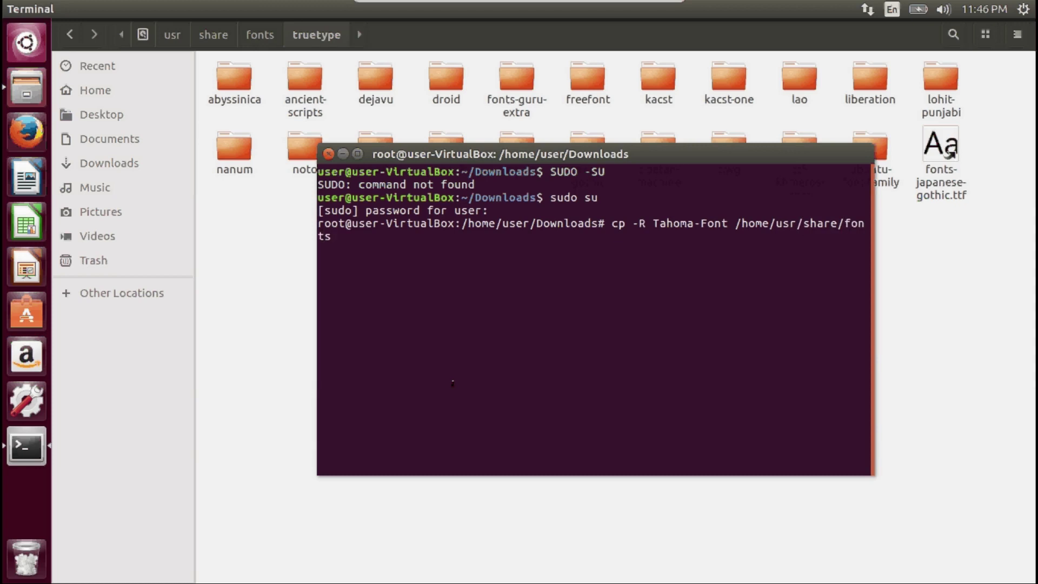
pyautogui.write('/truetype')
pyautogui.press('Return')
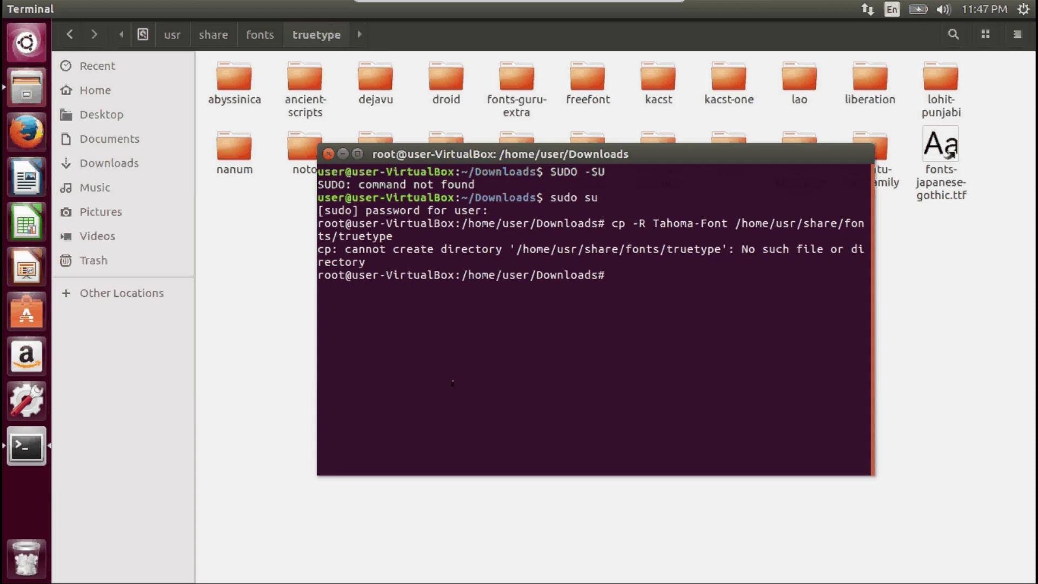
# Recall the copy command, remove /home from the destination and run cp -R Tahoma-Font /usr/share/fonts/truetype
pyautogui.press('Up')
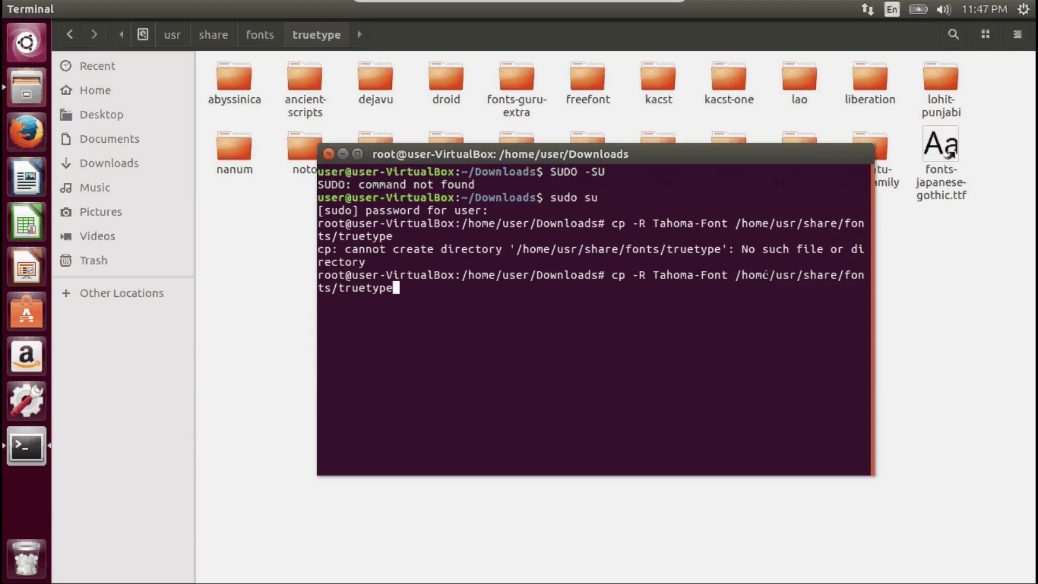
pyautogui.press('Left')
pyautogui.hotkey('ctrl', 'Left')
pyautogui.hotkey('ctrl', 'Left')
pyautogui.hotkey('ctrl', 'Left')
pyautogui.hotkey('ctrl', 'Left')
pyautogui.hotkey('alt', 'BackSpace')
pyautogui.press('BackSpace')
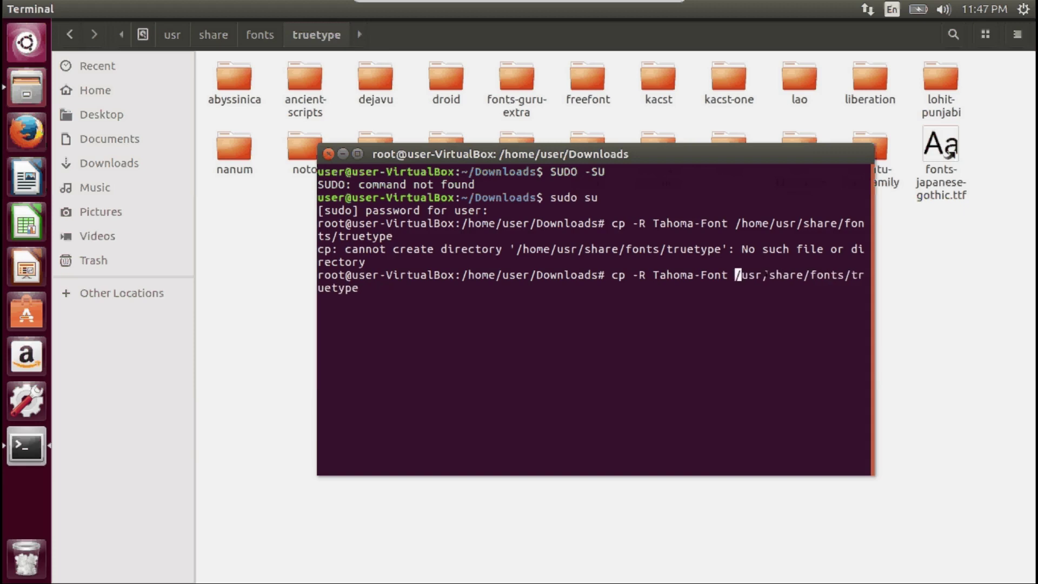
pyautogui.press('Return')
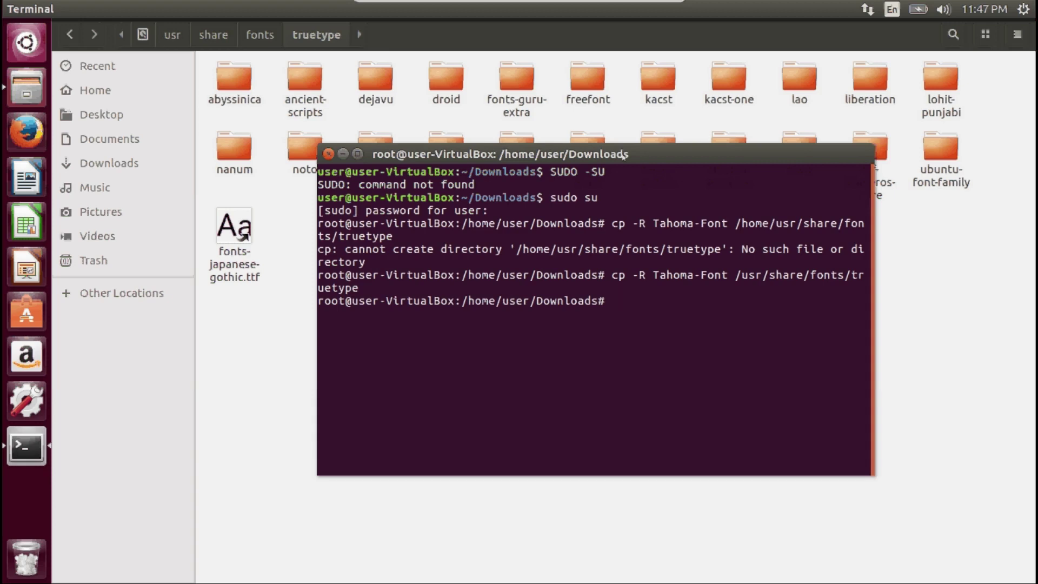
# Move the terminal off the file listing, check the contents of the copied Tahoma-Font folder and return to truetype
pyautogui.moveTo(623, 155); pyautogui.dragTo(641, 258)
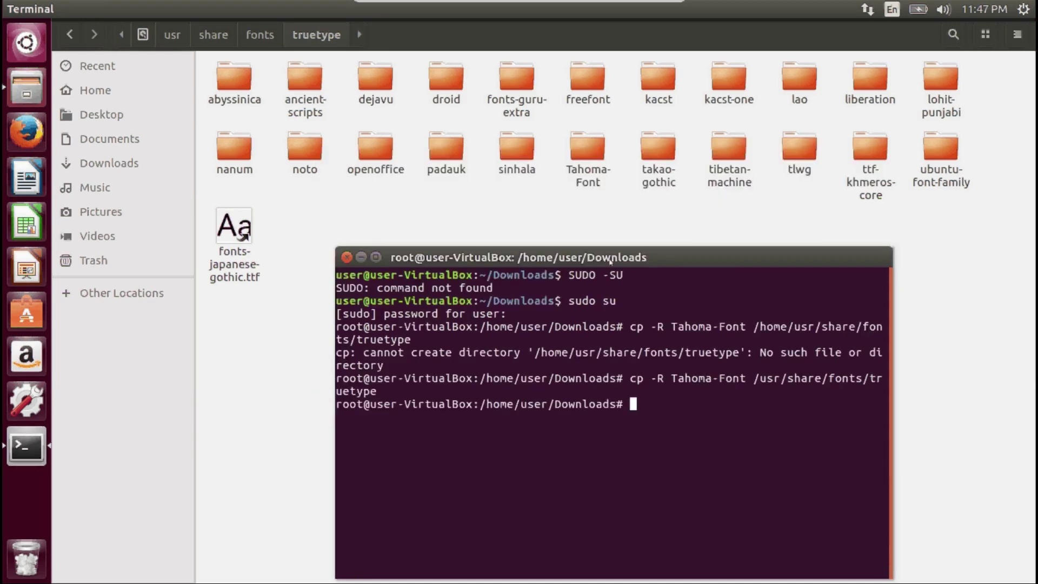
pyautogui.click(590, 204)
pyautogui.doubleClick(588, 154)
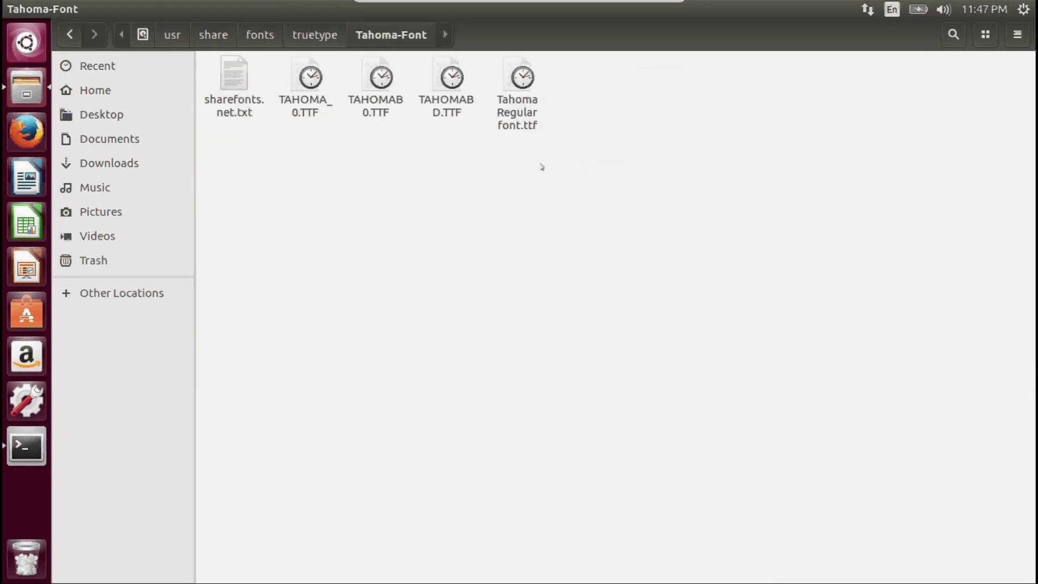
pyautogui.click(69, 34)
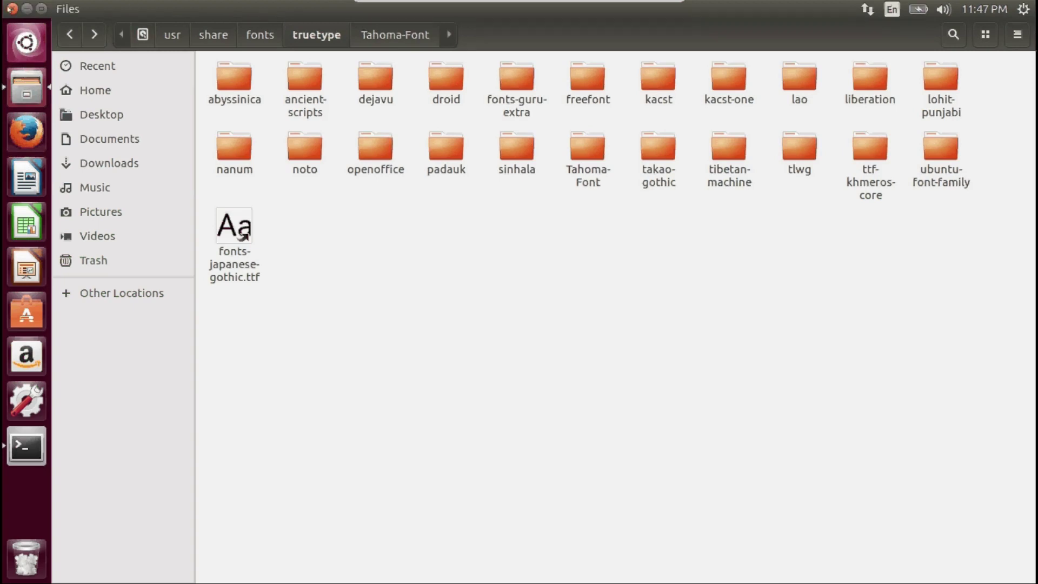
# Close the file manager and the terminal, ending its running root process
pyautogui.click(12, 9)
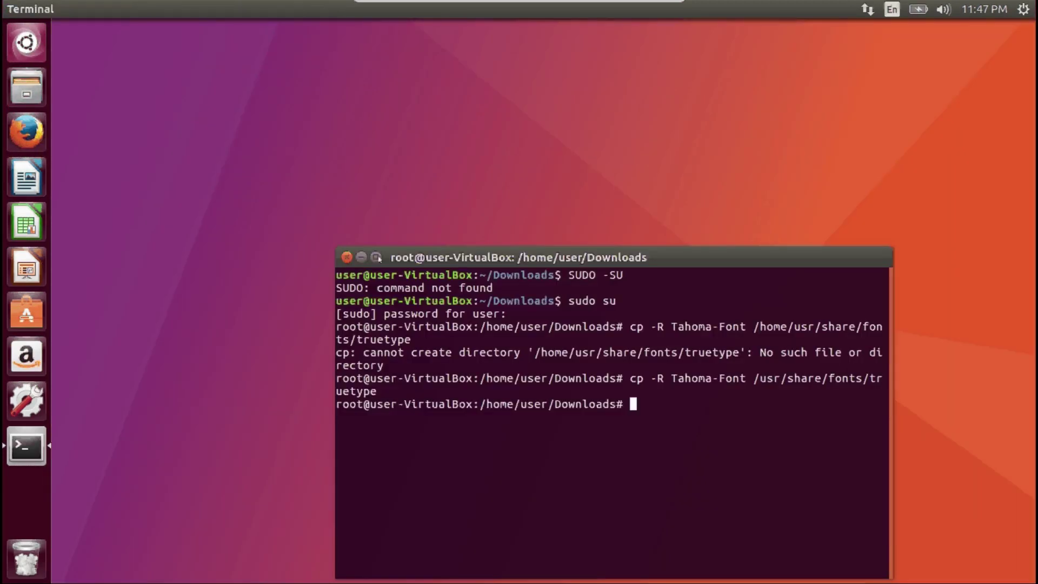
pyautogui.click(346, 257)
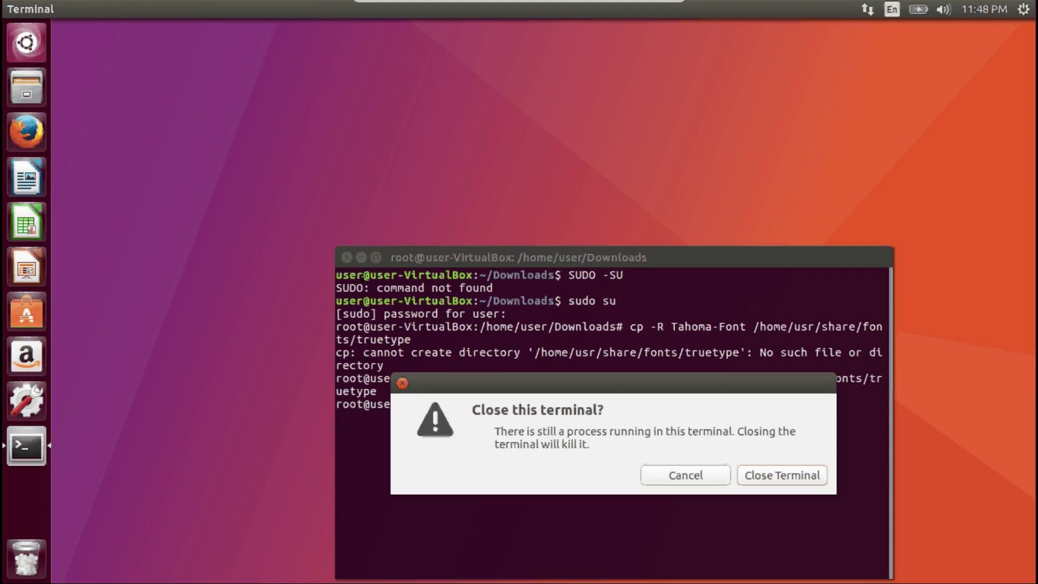
pyautogui.click(787, 477)
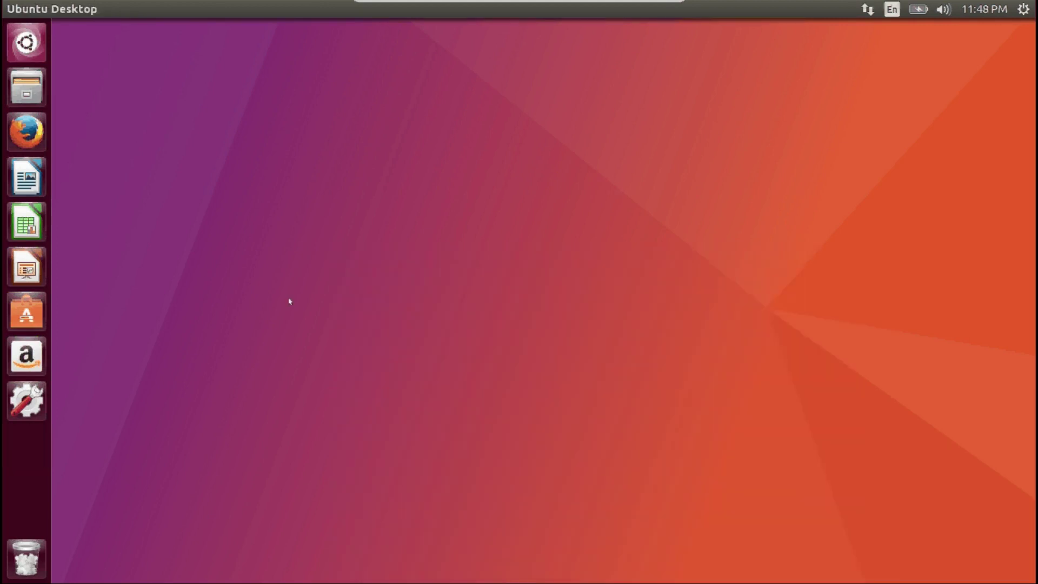
# Open a blank document in LibreOffice Writer and set its font to Tahoma
pyautogui.click(30, 183)
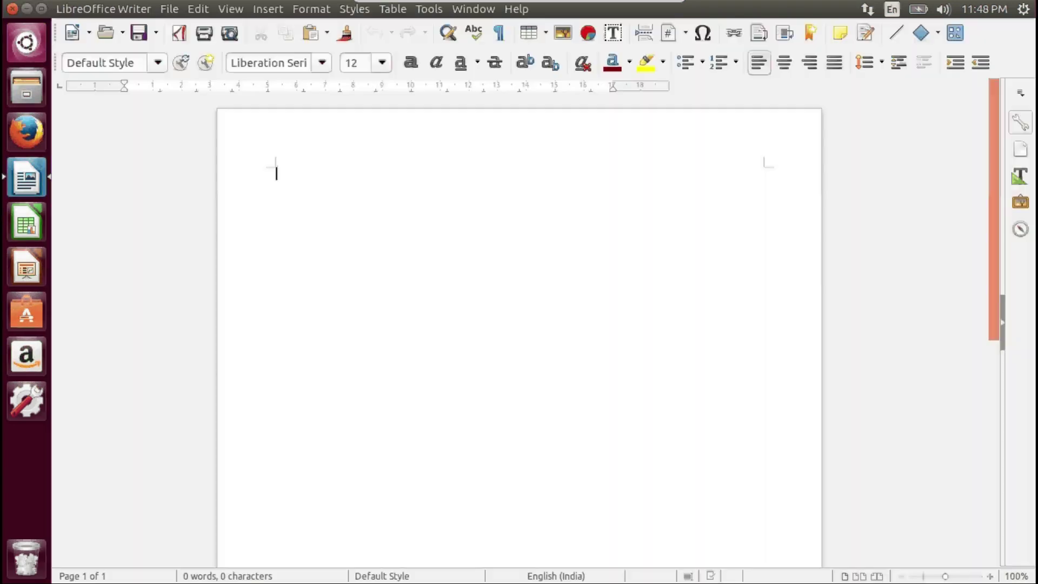
pyautogui.click(320, 60)
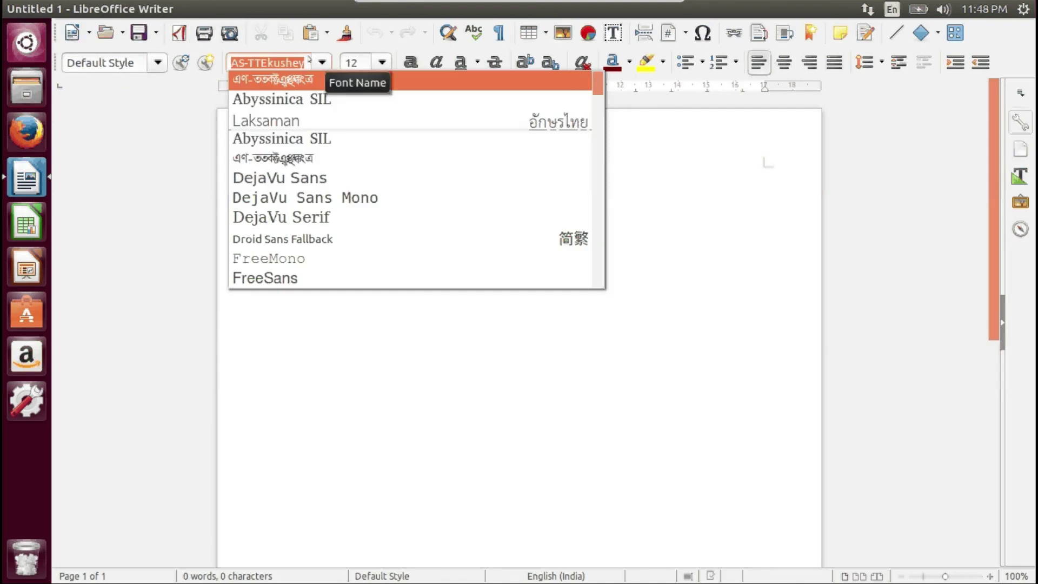
pyautogui.write('Tahoma')
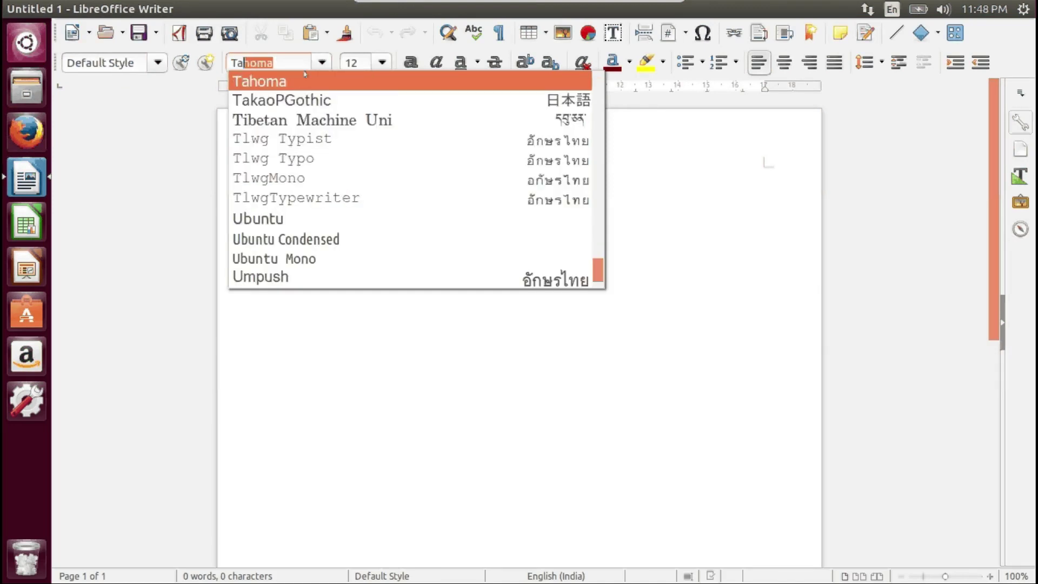
pyautogui.click(304, 80)
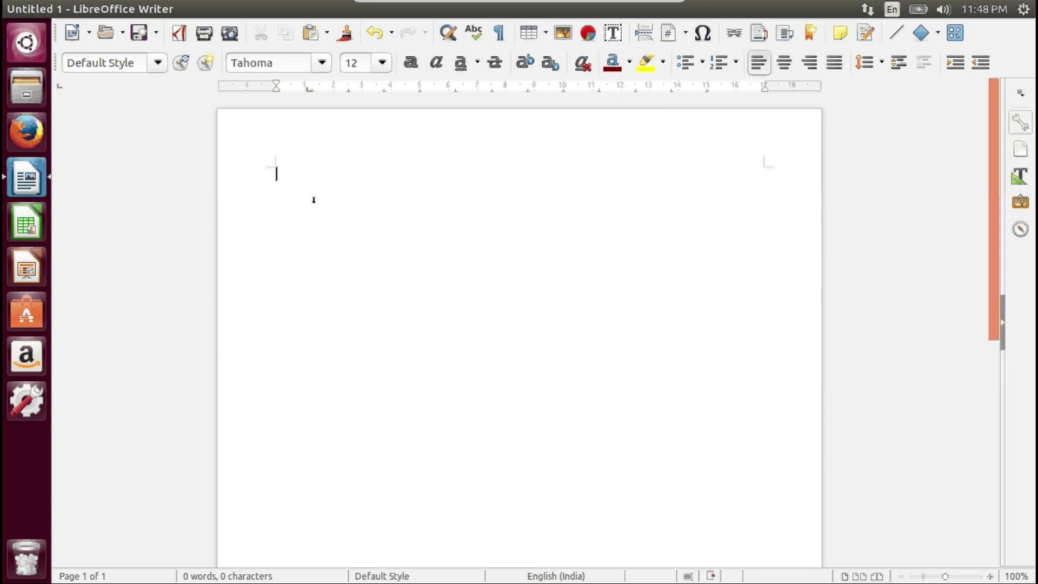